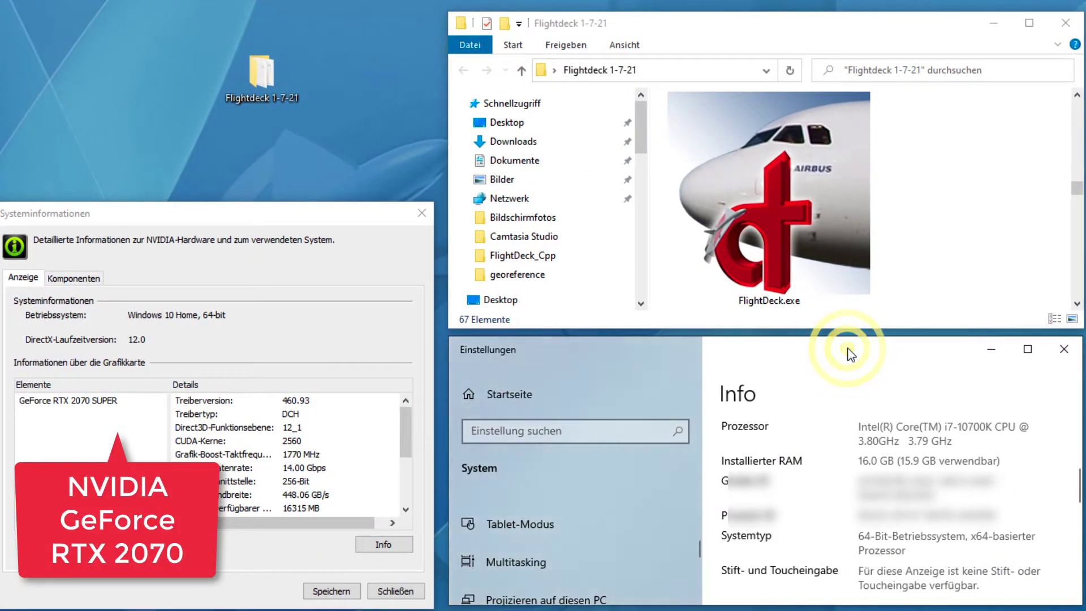
# Run FlightDeck.exe via its 'Als Administrator ausführen' context-menu option.
pyautogui.click(813, 222)
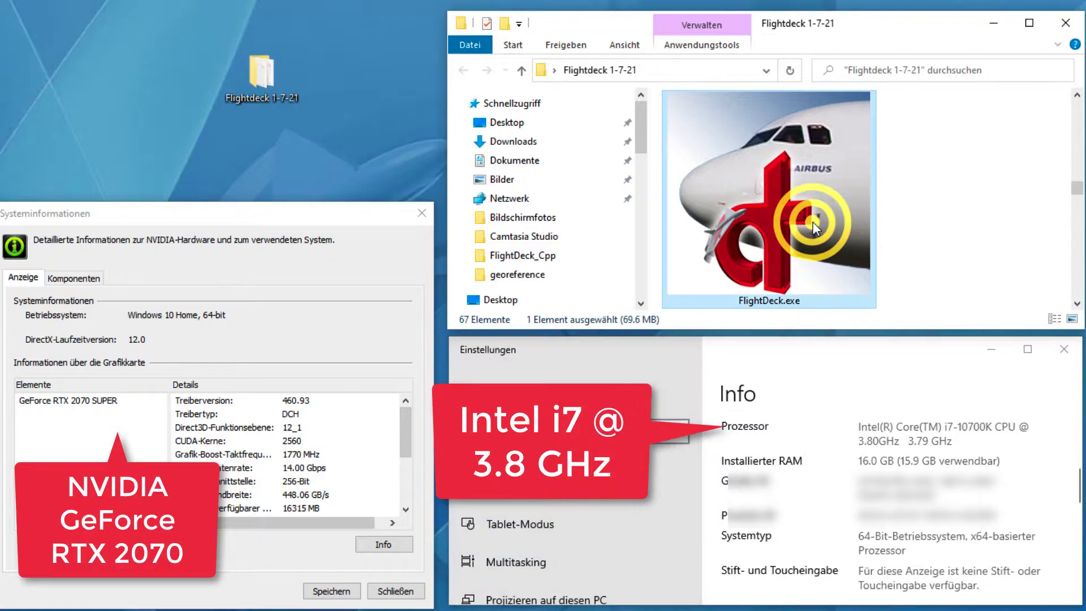
pyautogui.rightClick(813, 222)
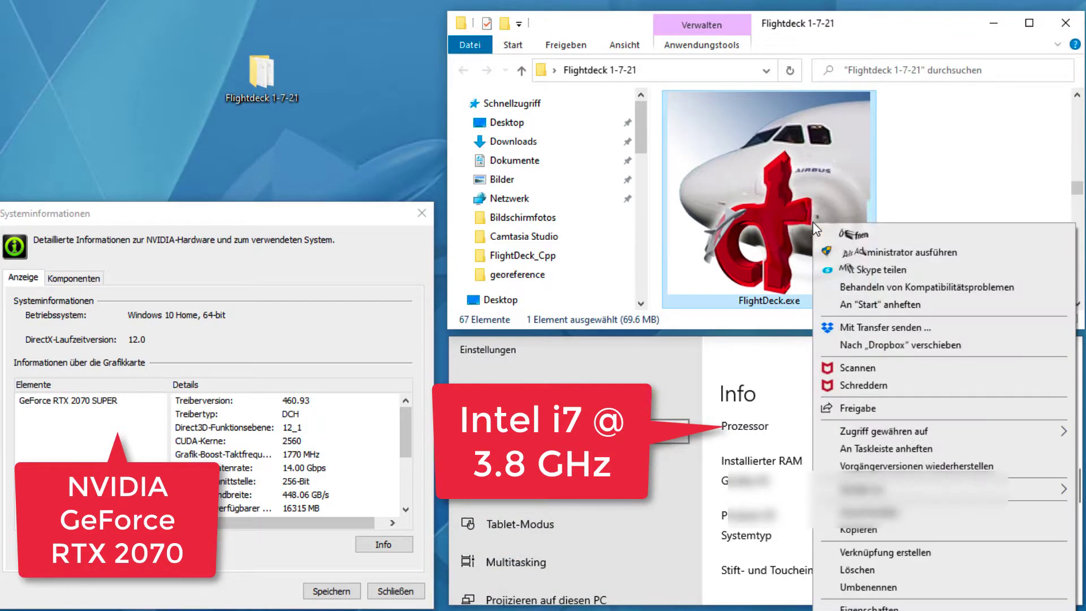
pyautogui.click(833, 251)
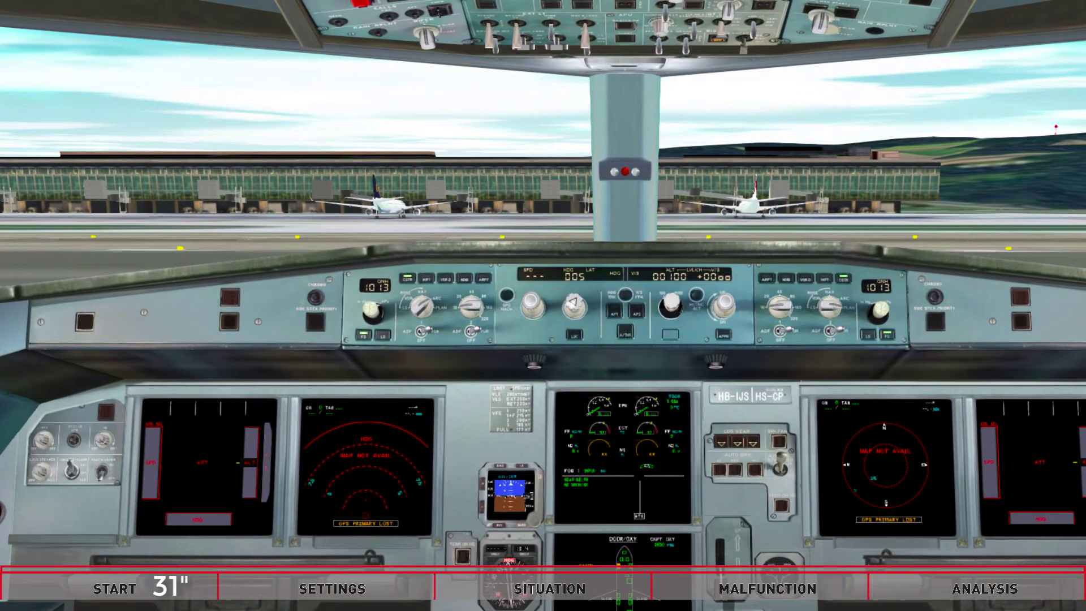
# Open Aircraft Specs in Settings and select V2500 engines.
pyautogui.moveTo(173, 3)
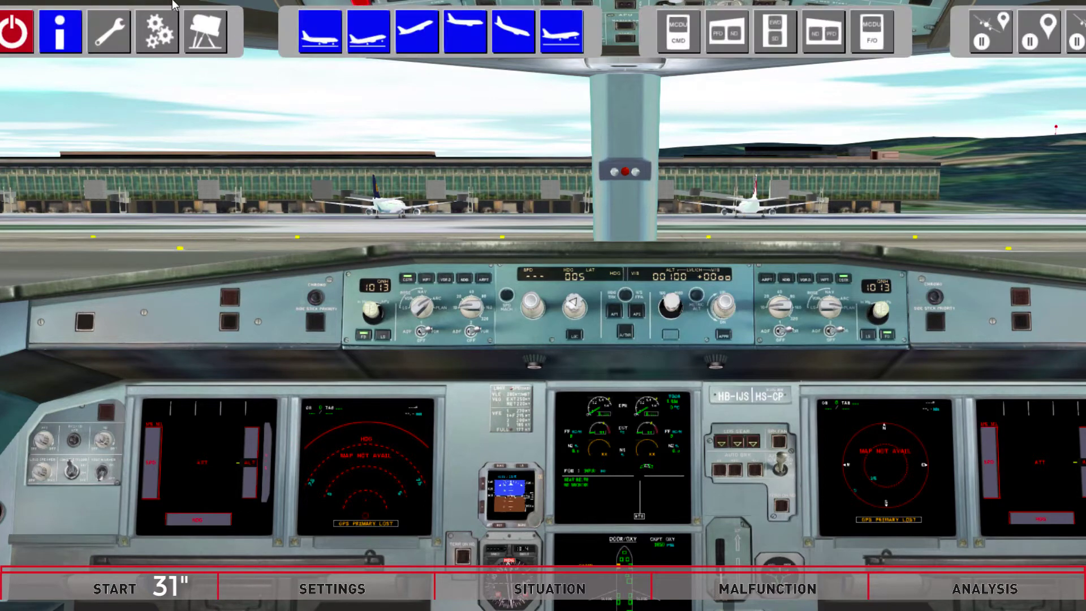
pyautogui.click(109, 31)
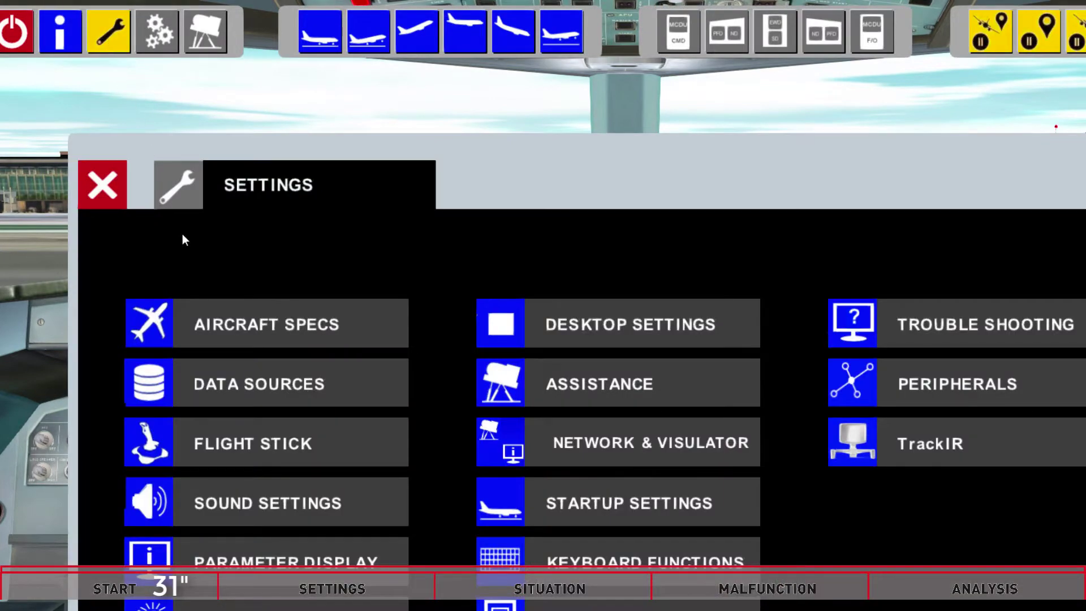
pyautogui.click(253, 326)
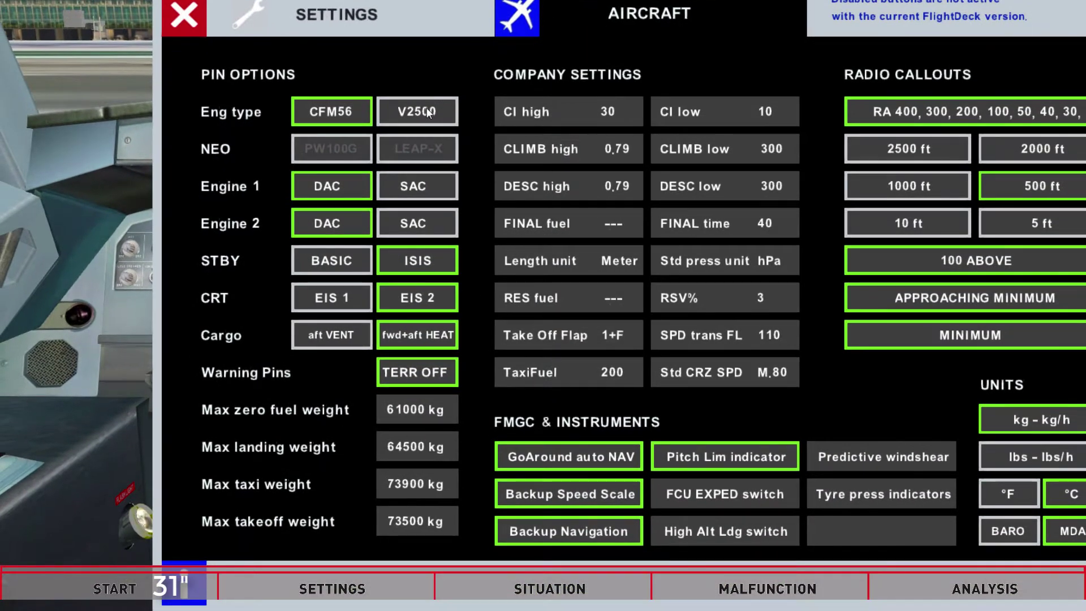
pyautogui.click(428, 113)
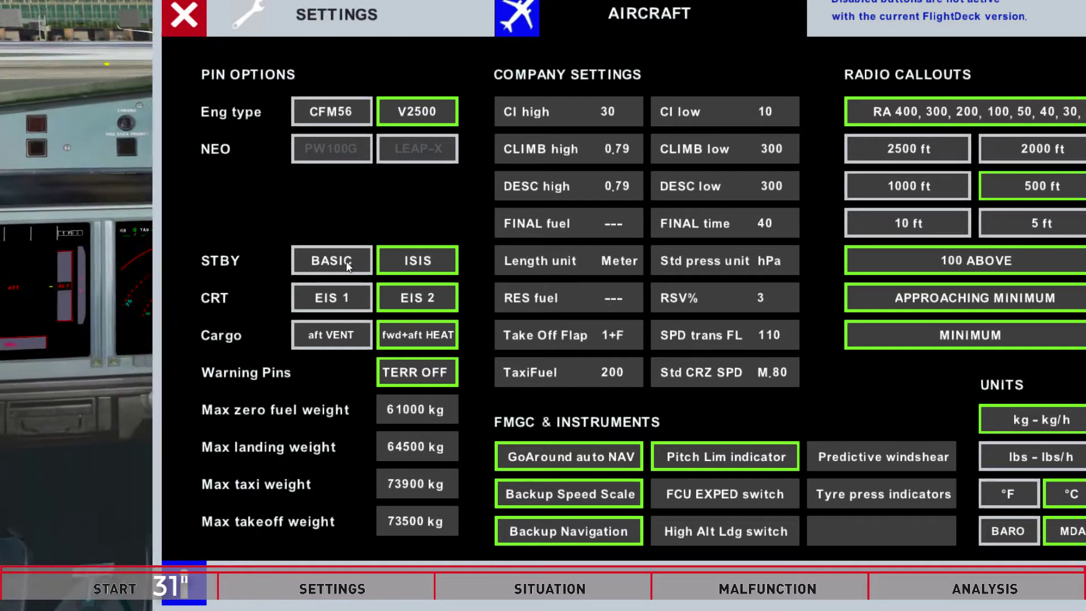
# Keep standby instruments on ISIS and displays on EIS 2, returning to the Settings categories.
pyautogui.click(347, 265)
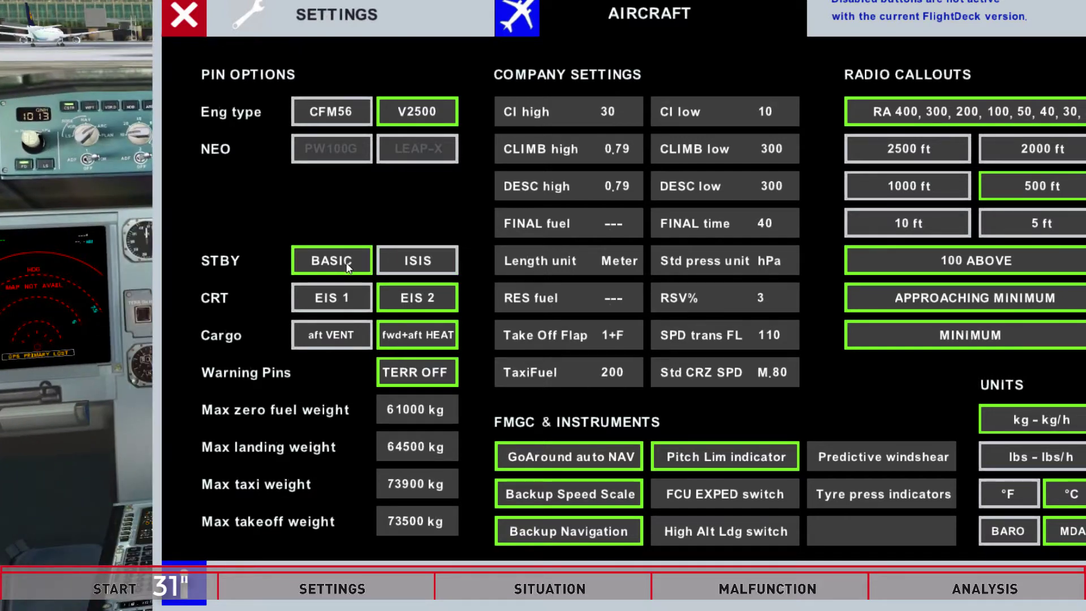
pyautogui.click(442, 267)
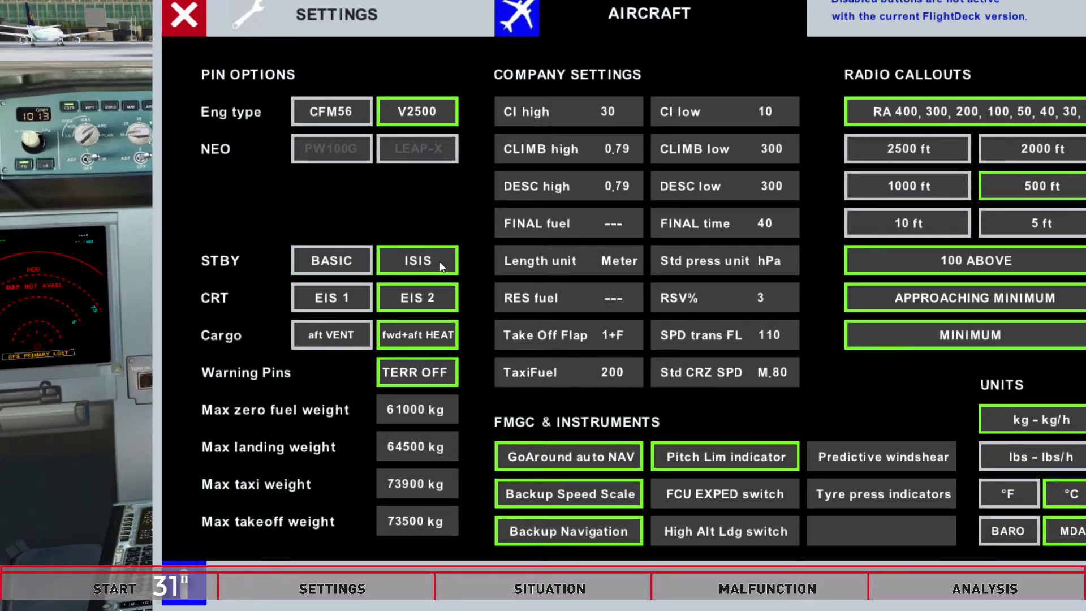
pyautogui.click(359, 297)
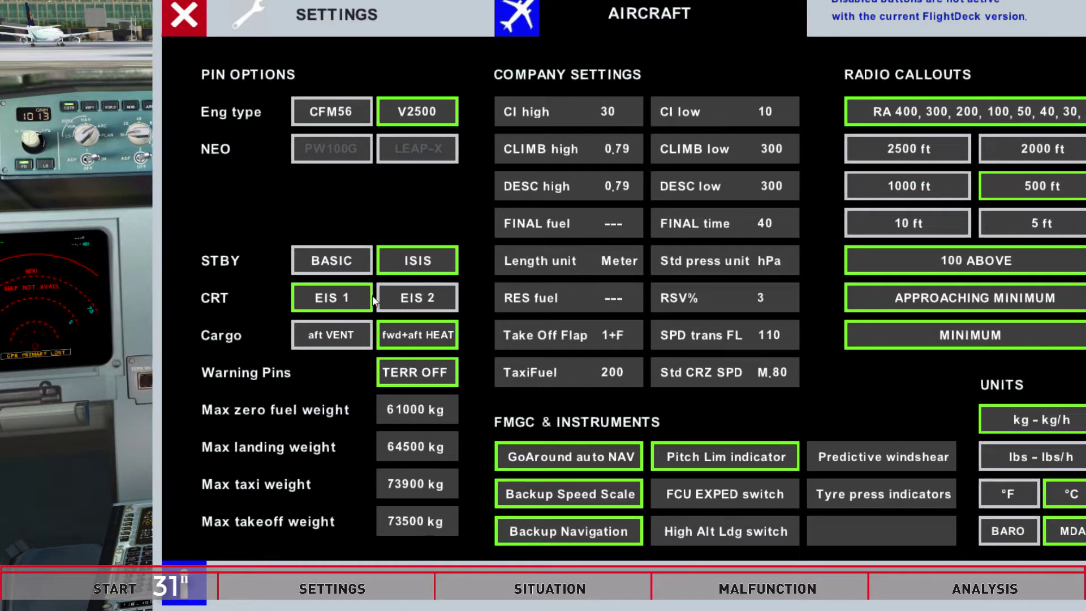
pyautogui.click(406, 297)
pyautogui.click(352, 20)
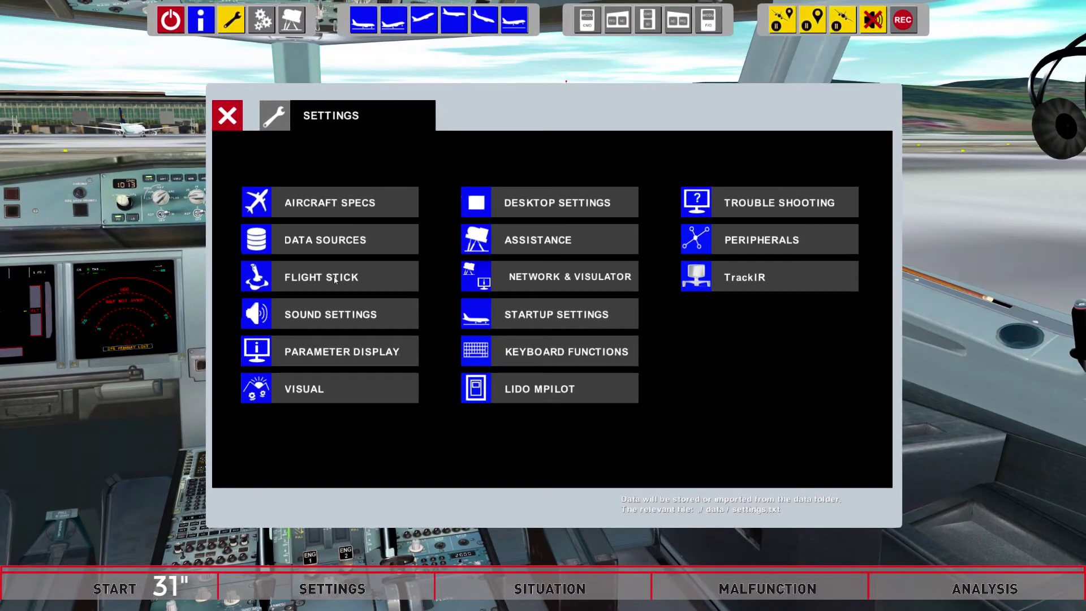
# Review the FLIGHT STICK joystick assignments with a transparent background, then close the page.
pyautogui.click(333, 279)
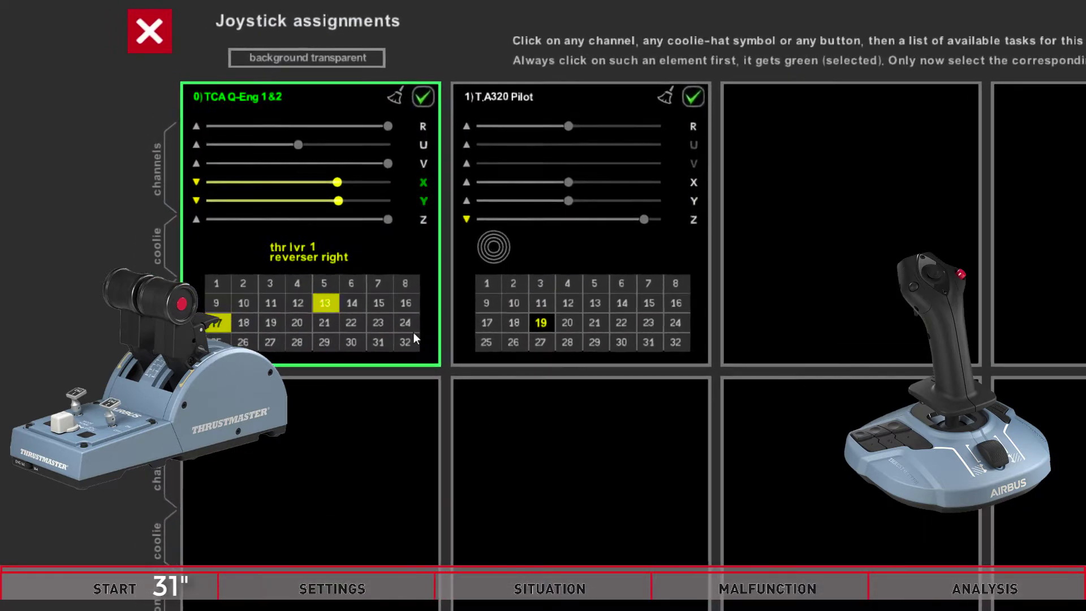
pyautogui.click(327, 61)
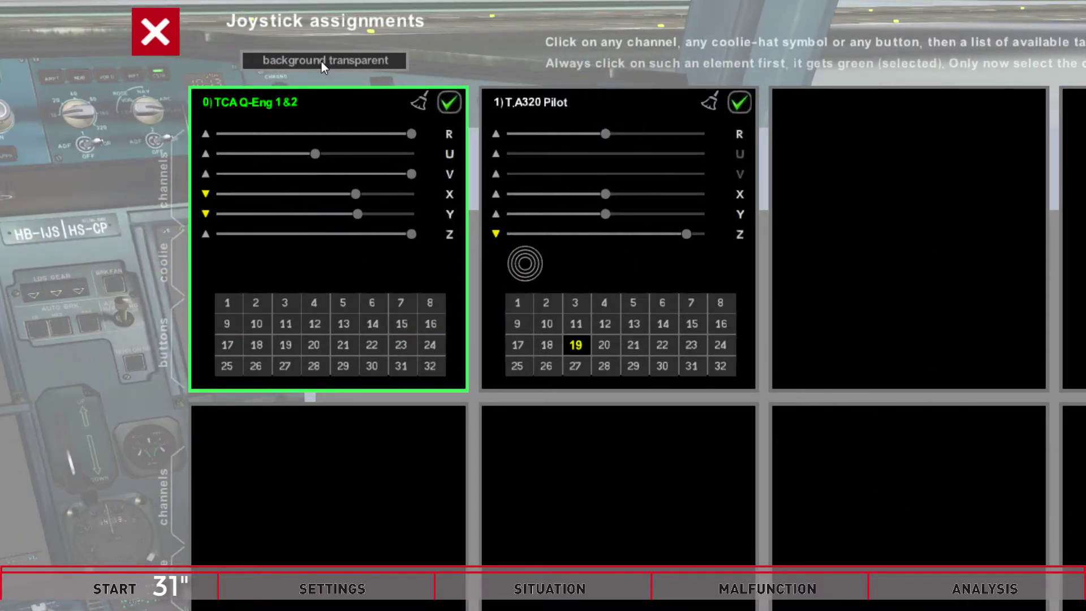
pyautogui.click(141, 25)
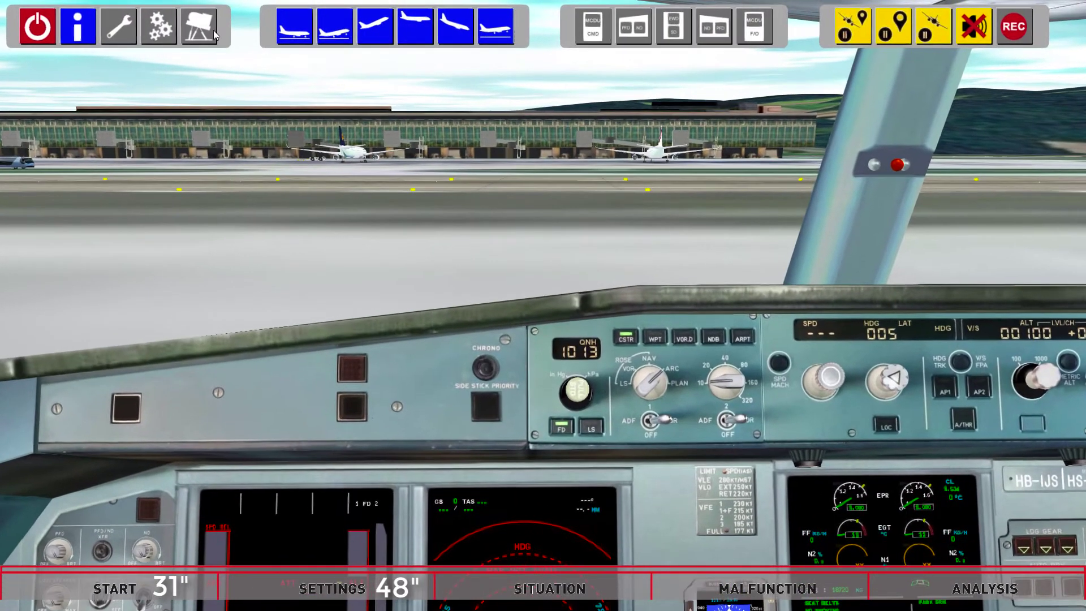
# Set simulated time to local dawn and check the Weather page before closing the Master Index.
pyautogui.click(223, 30)
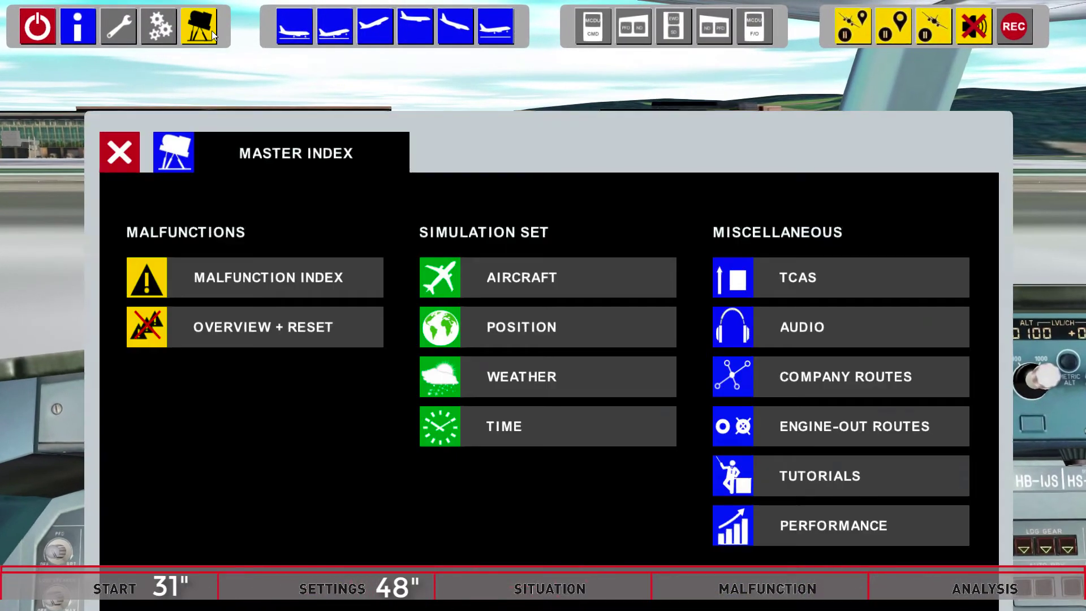
pyautogui.click(520, 440)
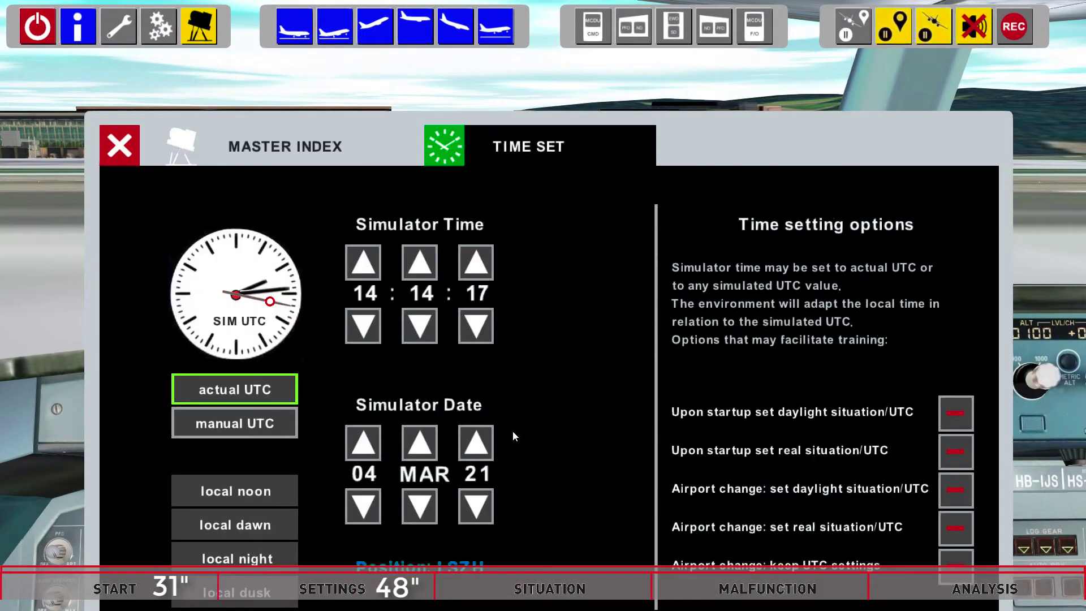
pyautogui.click(240, 528)
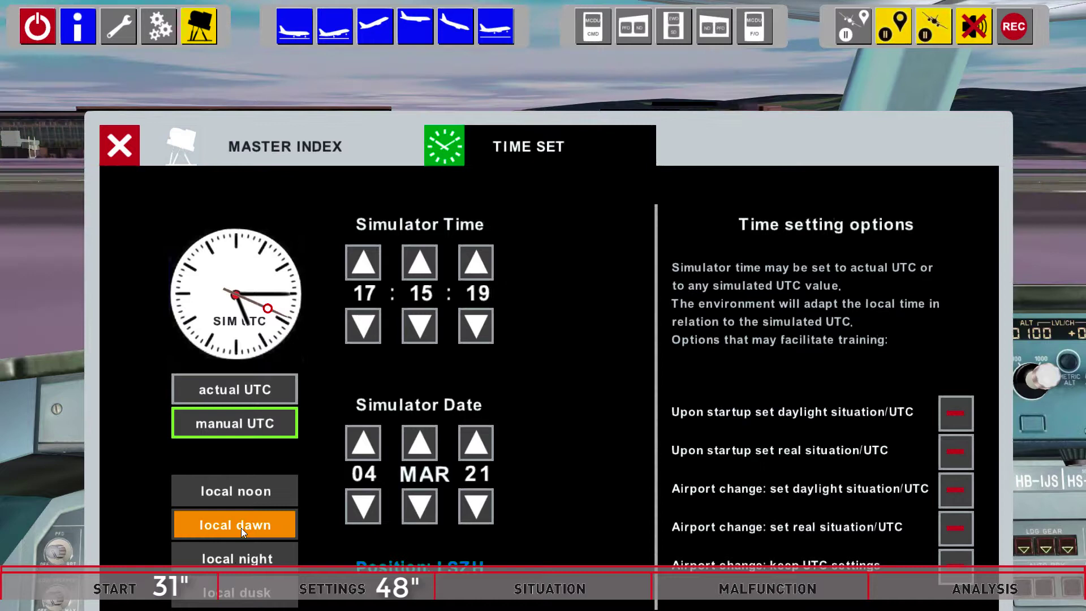
pyautogui.click(305, 149)
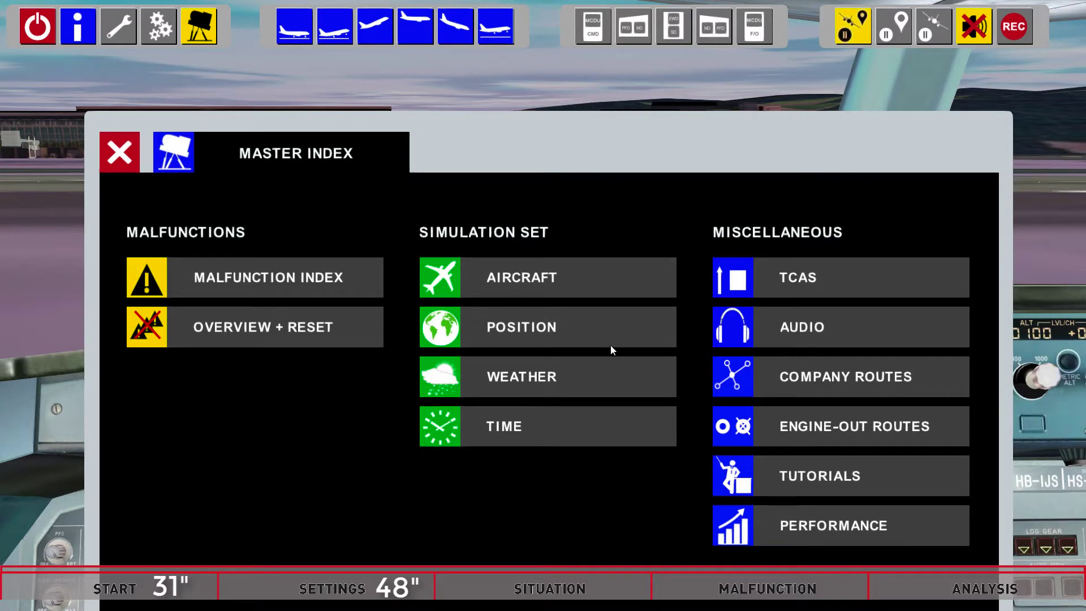
pyautogui.click(554, 388)
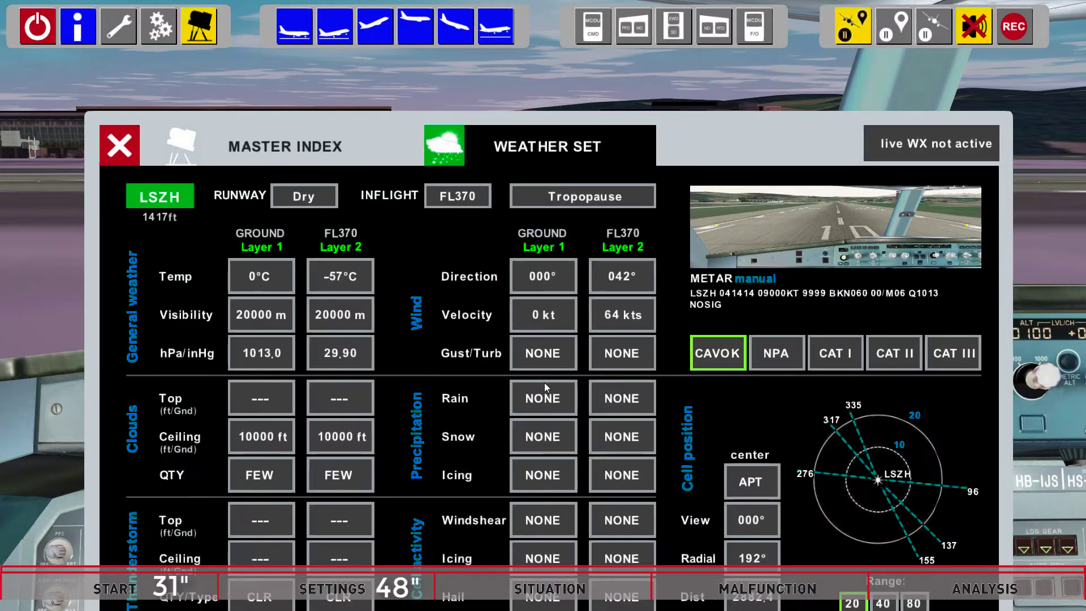
pyautogui.click(303, 161)
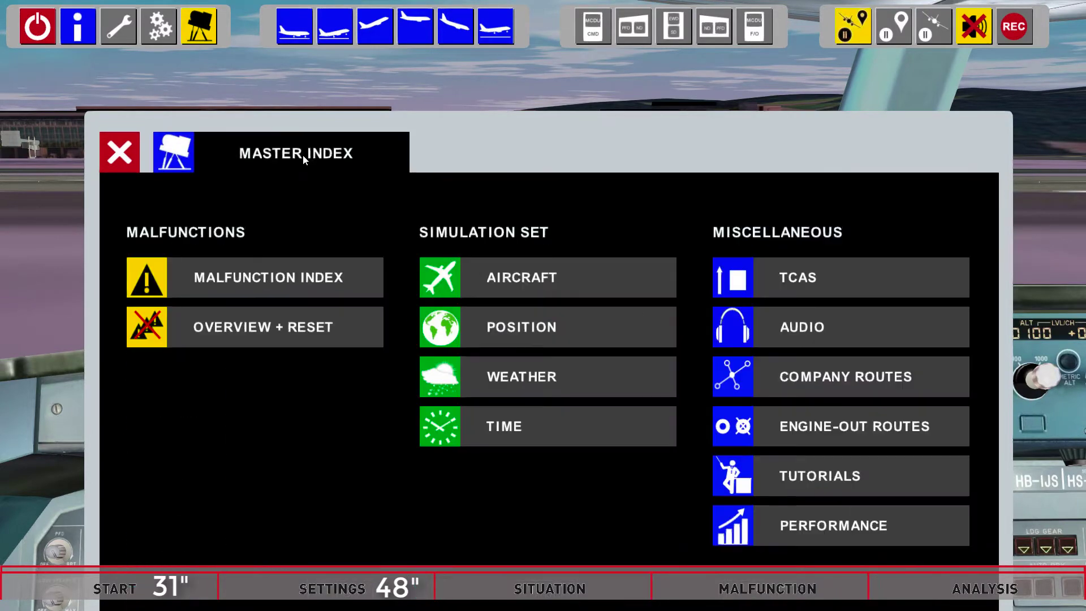
pyautogui.click(133, 151)
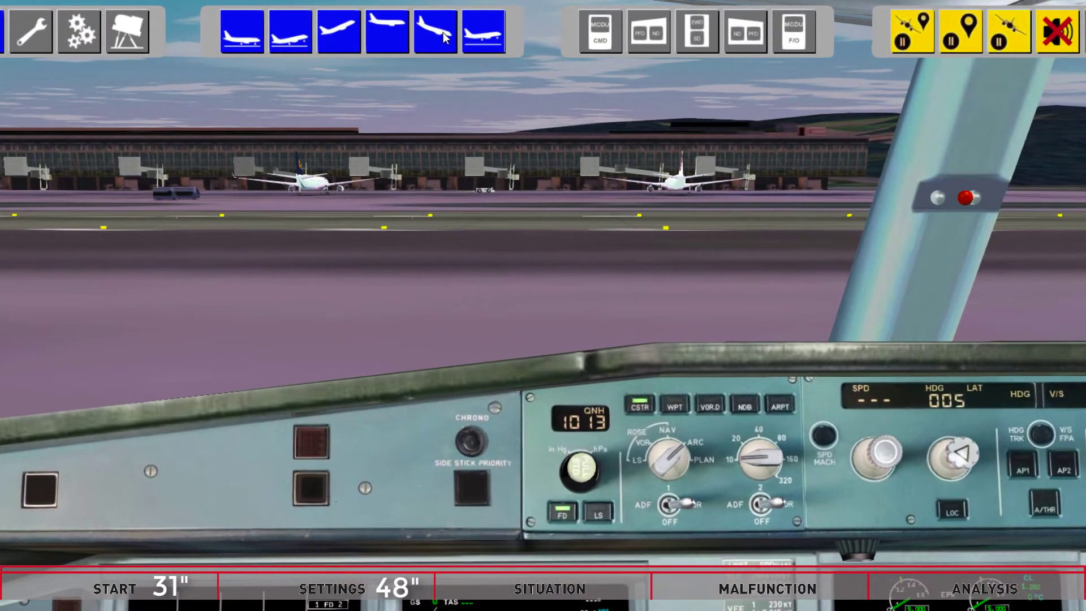
# Start the BLM2G arrival to Zurich runway 14 from its beginning and engage autothrust.
pyautogui.click(490, 37)
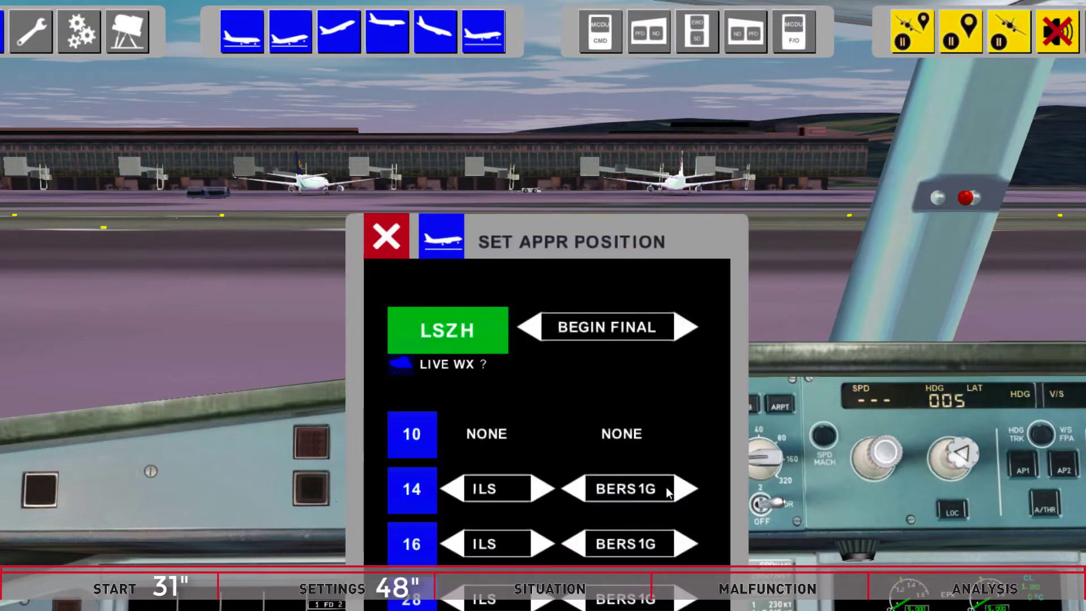
pyautogui.click(688, 488)
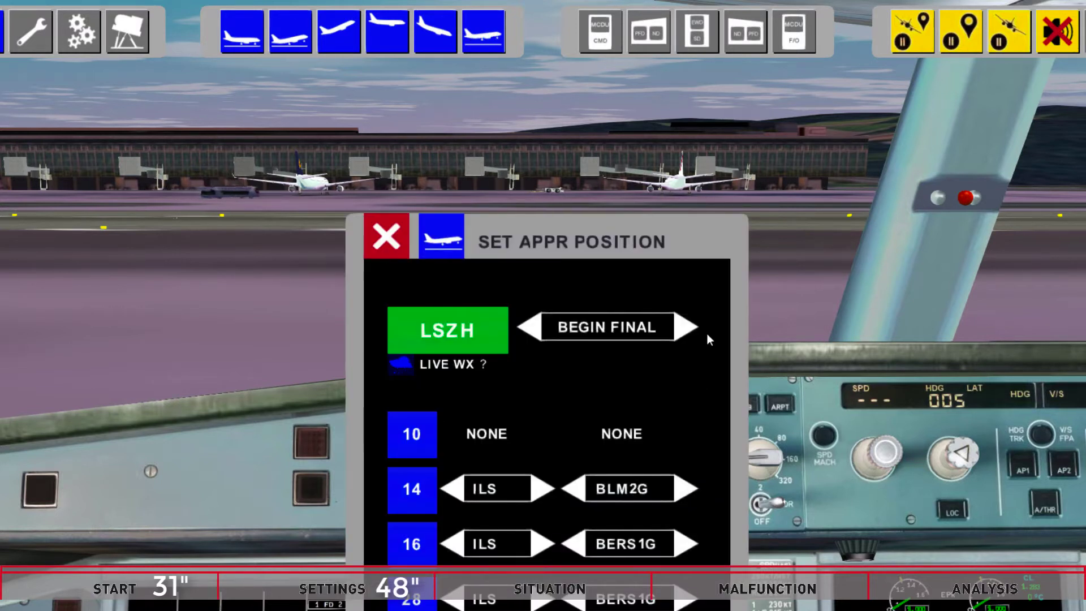
pyautogui.click(688, 327)
pyautogui.click(403, 492)
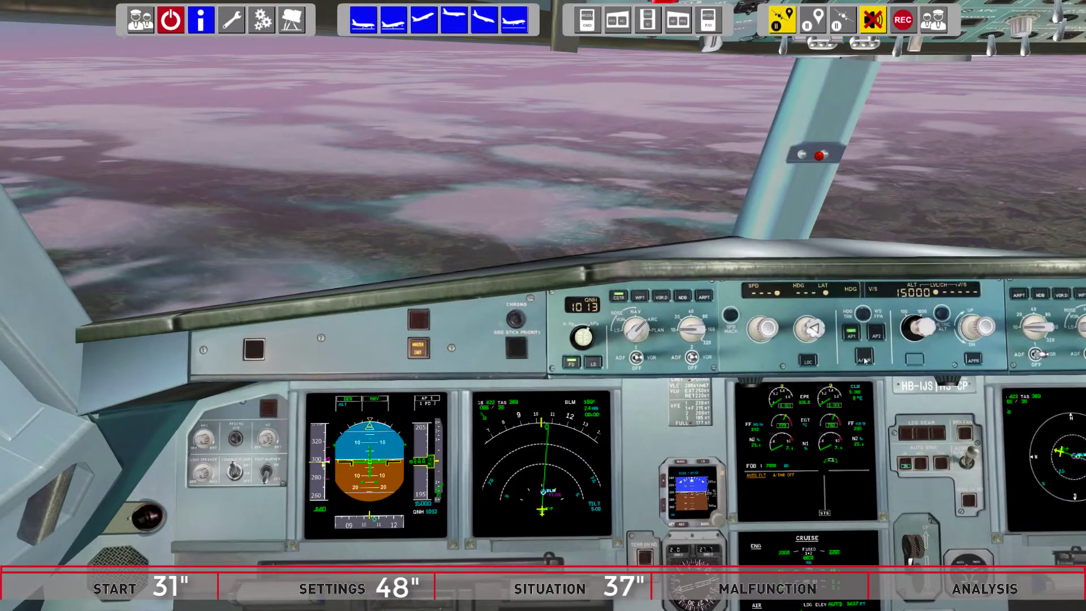
pyautogui.click(865, 357)
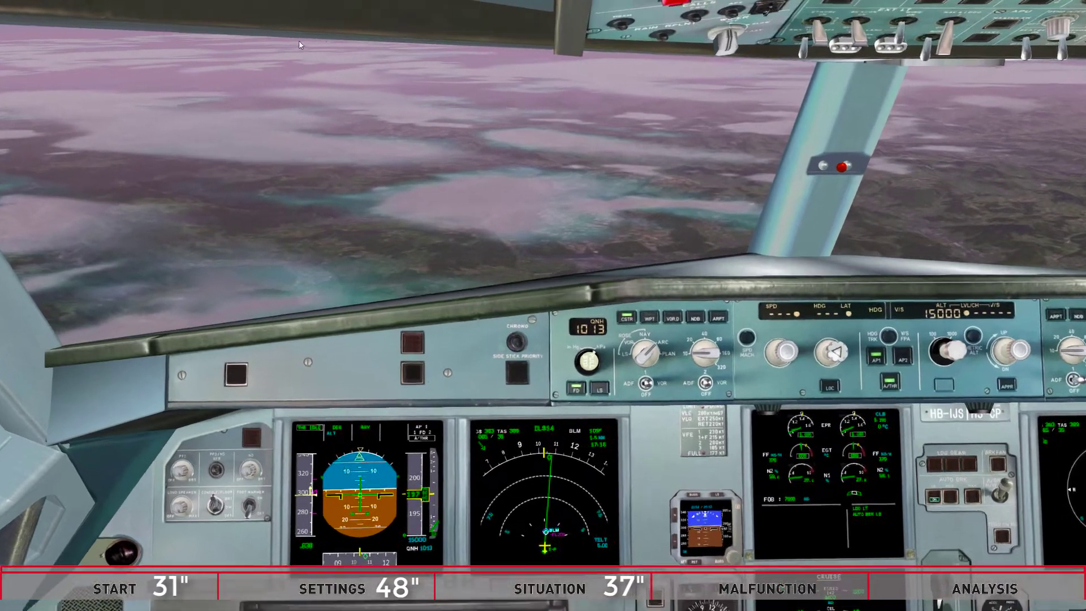
pyautogui.moveTo(206, 22)
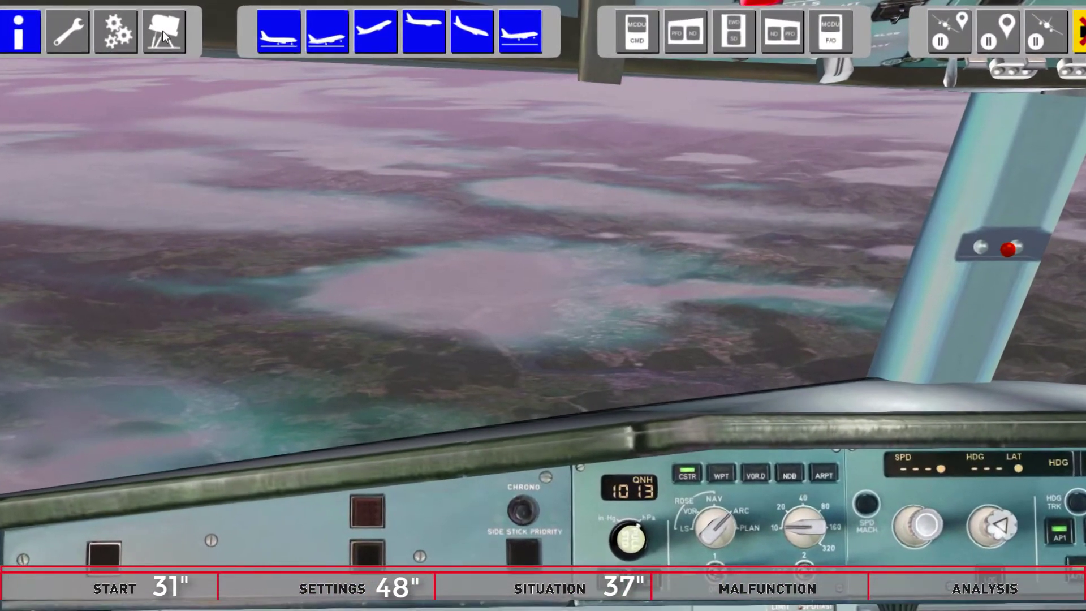
pyautogui.click(163, 31)
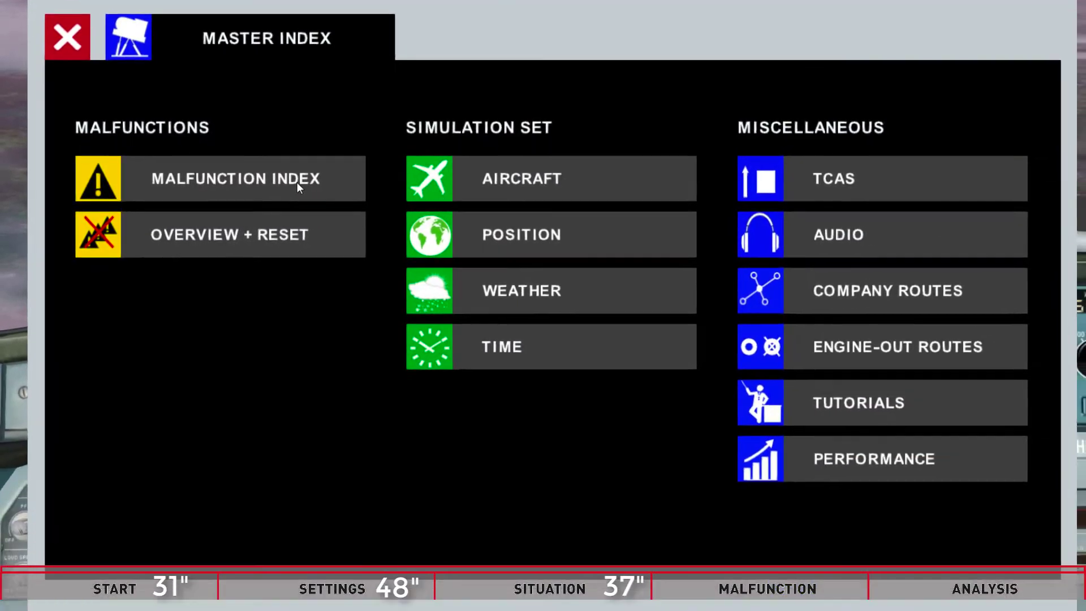
# Activate SDAC 1 FAULT immediately from the 31 Indicating/Recording malfunction list.
pyautogui.click(315, 300)
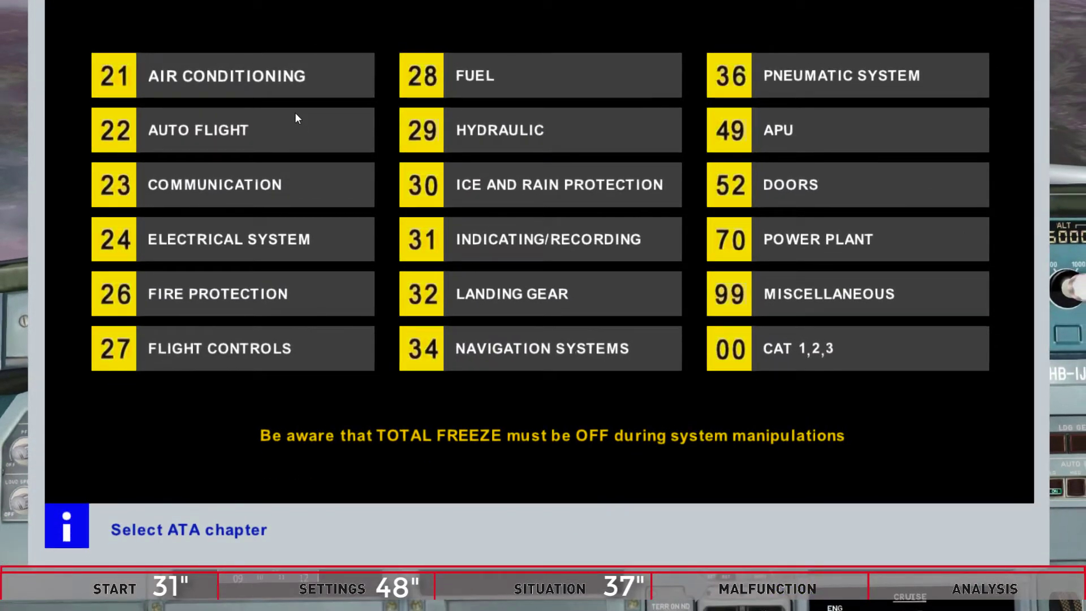
pyautogui.click(550, 244)
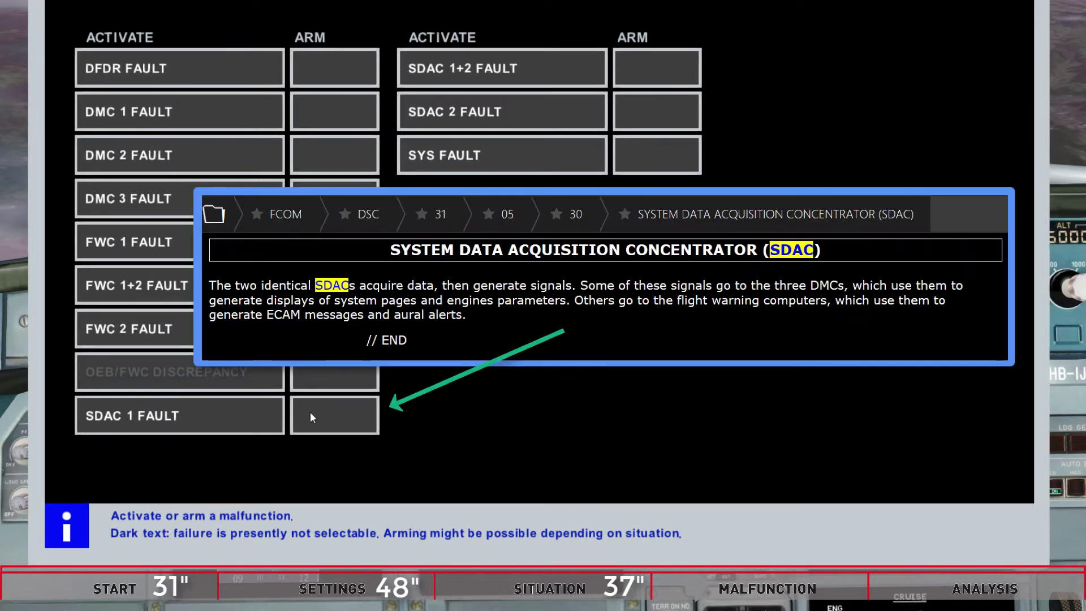
pyautogui.click(311, 416)
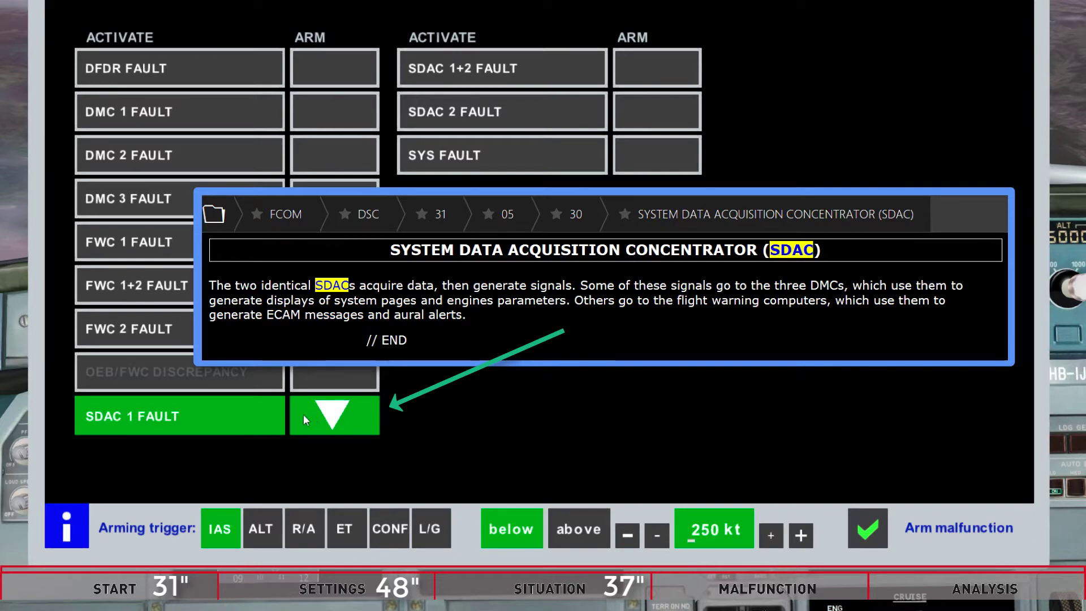
pyautogui.click(216, 416)
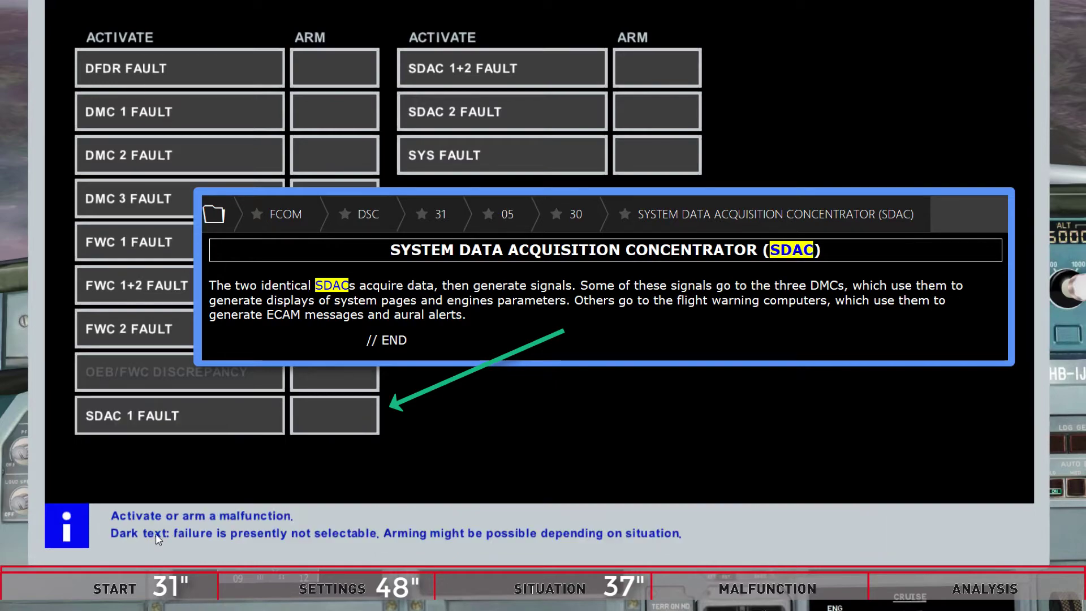
pyautogui.click(158, 423)
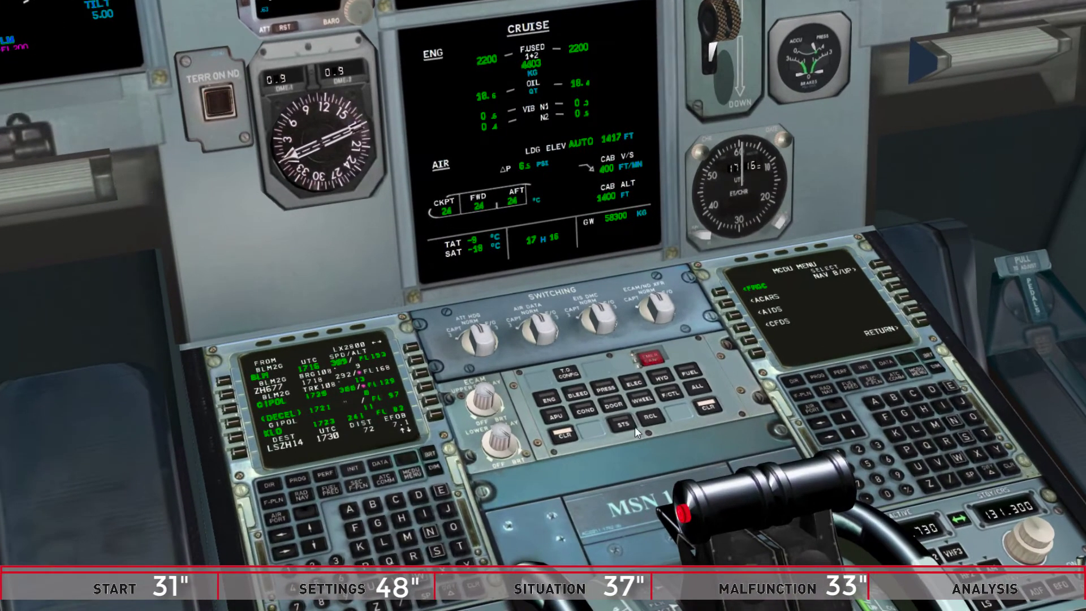
# Check the ECAM STATUS page for SDAC 1, return to CRUISE, and widen the windshield view.
pyautogui.click(626, 423)
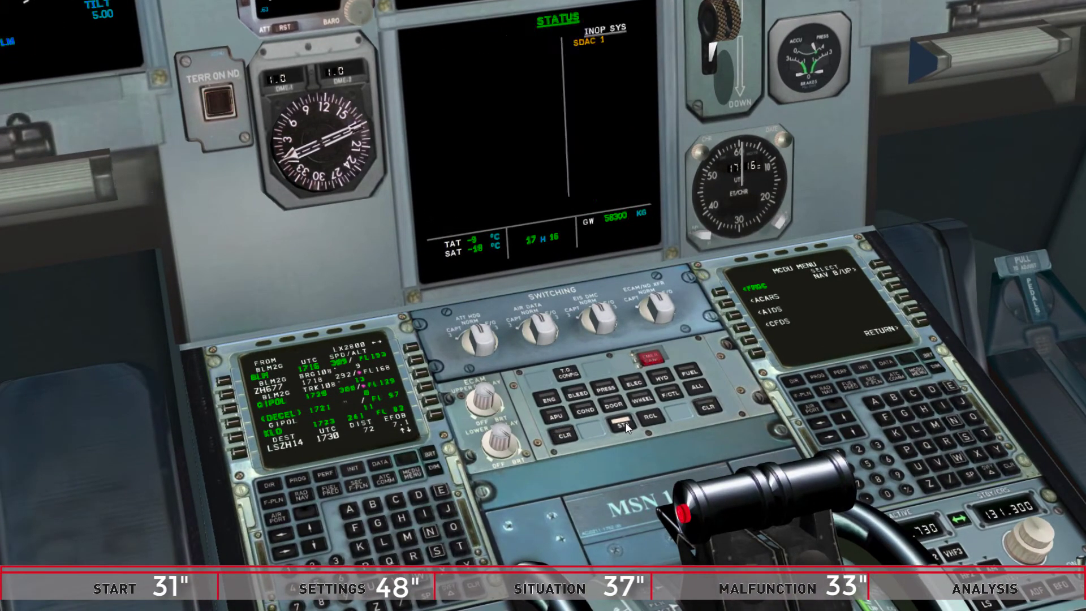
pyautogui.click(626, 420)
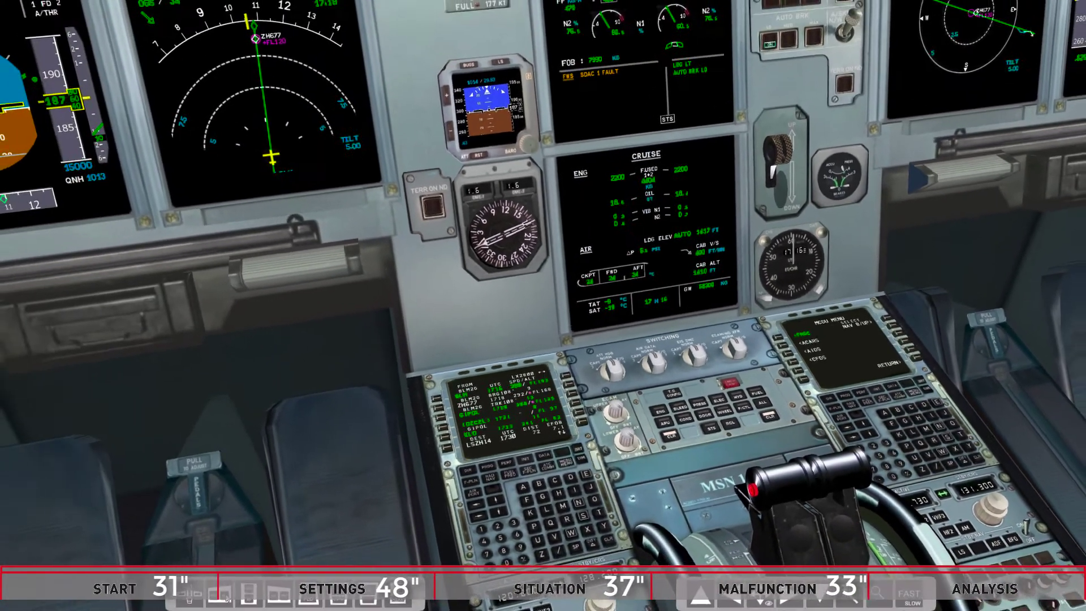
pyautogui.click(225, 597)
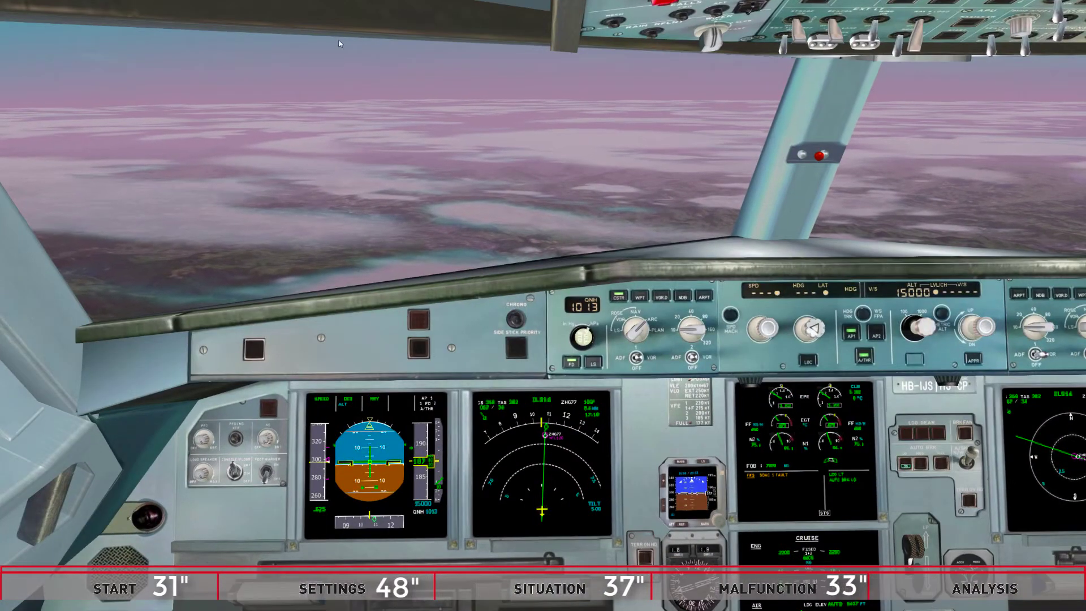
# Arm AC BUS 2 FAULT under 24 Electrical System with a 20-second elapsed-time trigger.
pyautogui.click(292, 24)
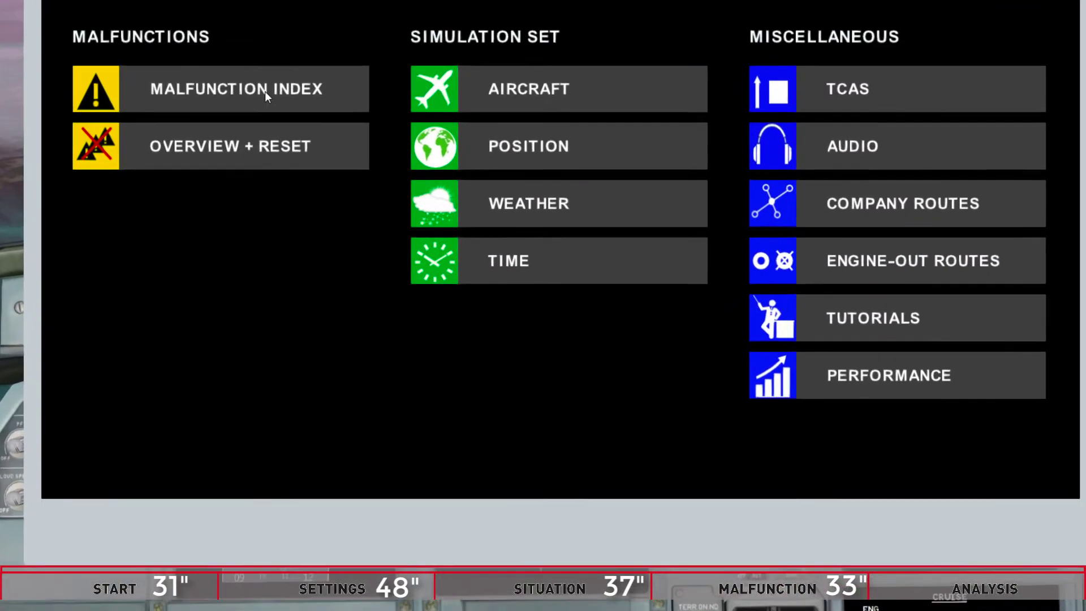
pyautogui.click(264, 90)
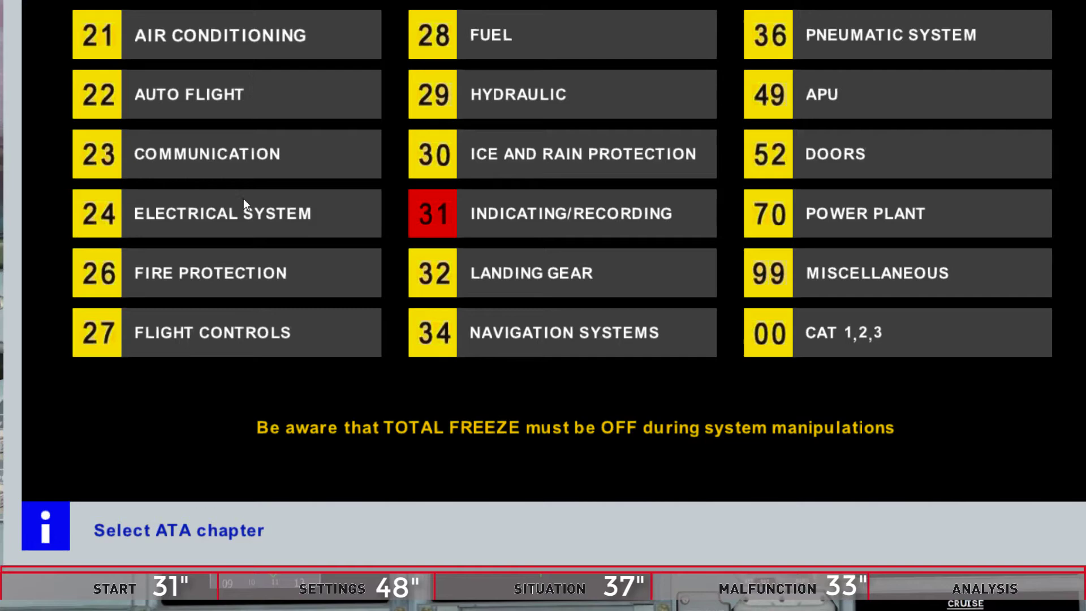
pyautogui.click(250, 213)
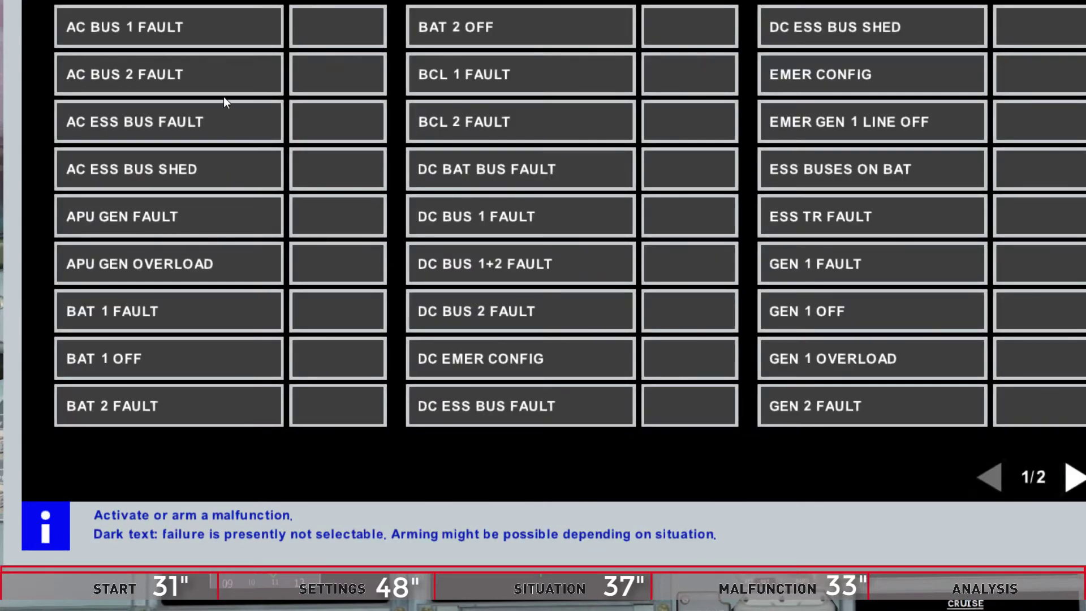
pyautogui.click(368, 77)
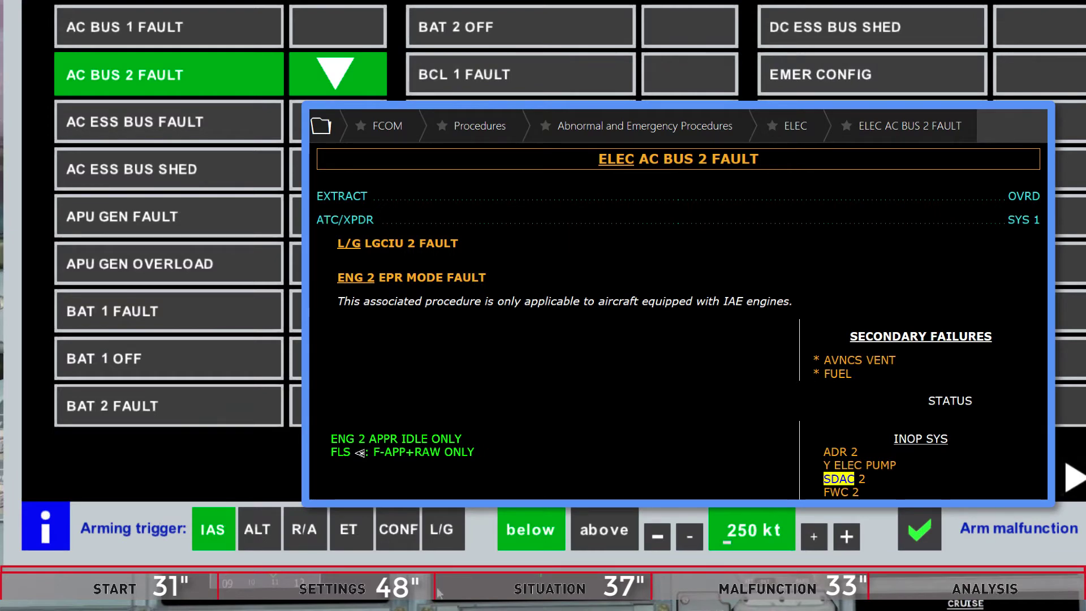
pyautogui.click(349, 529)
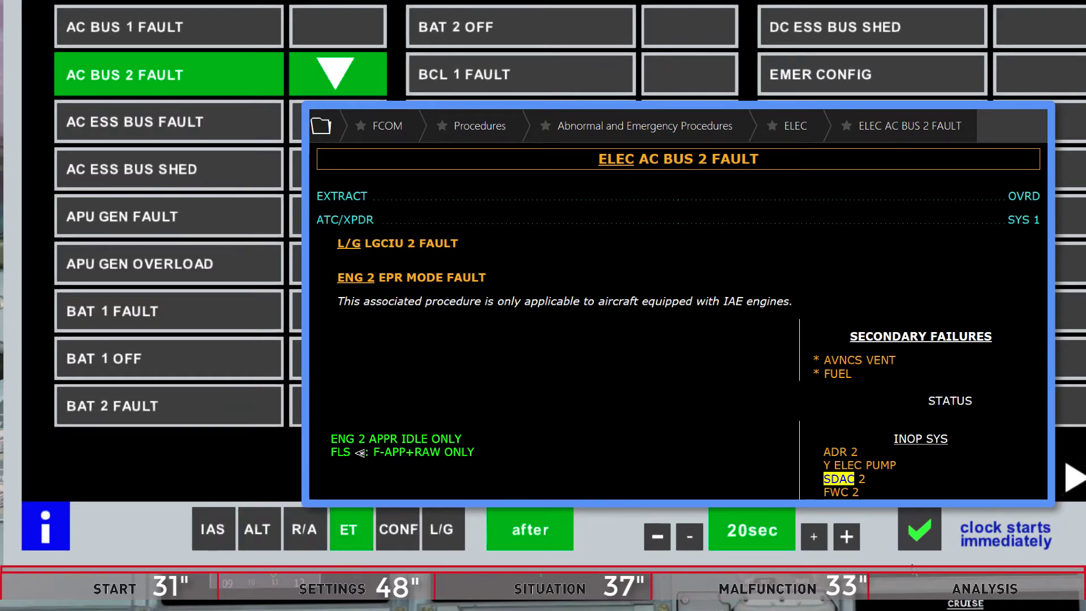
pyautogui.click(931, 543)
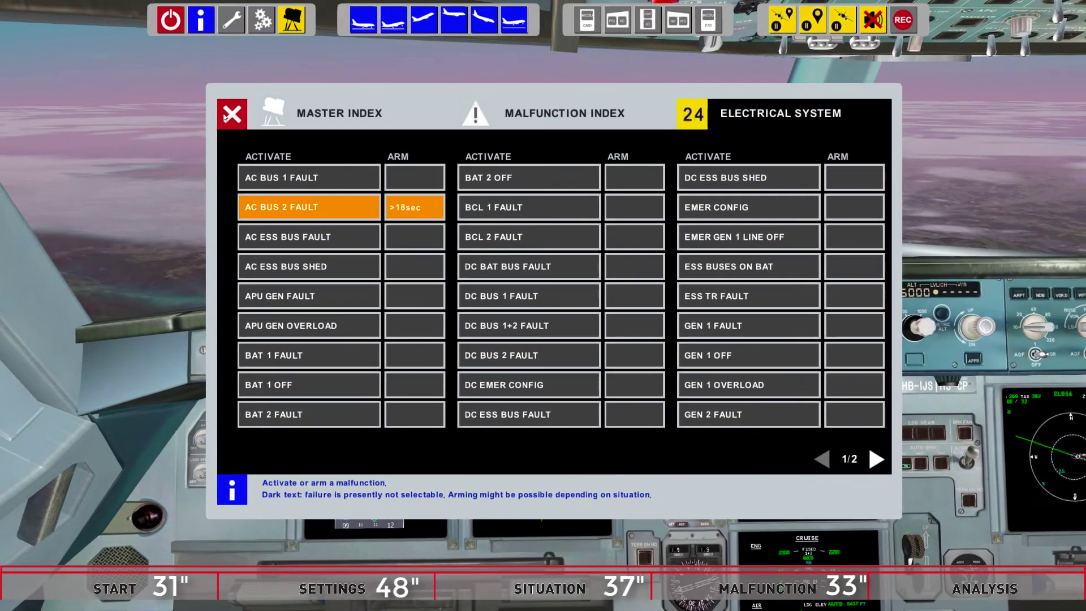
pyautogui.click(192, 86)
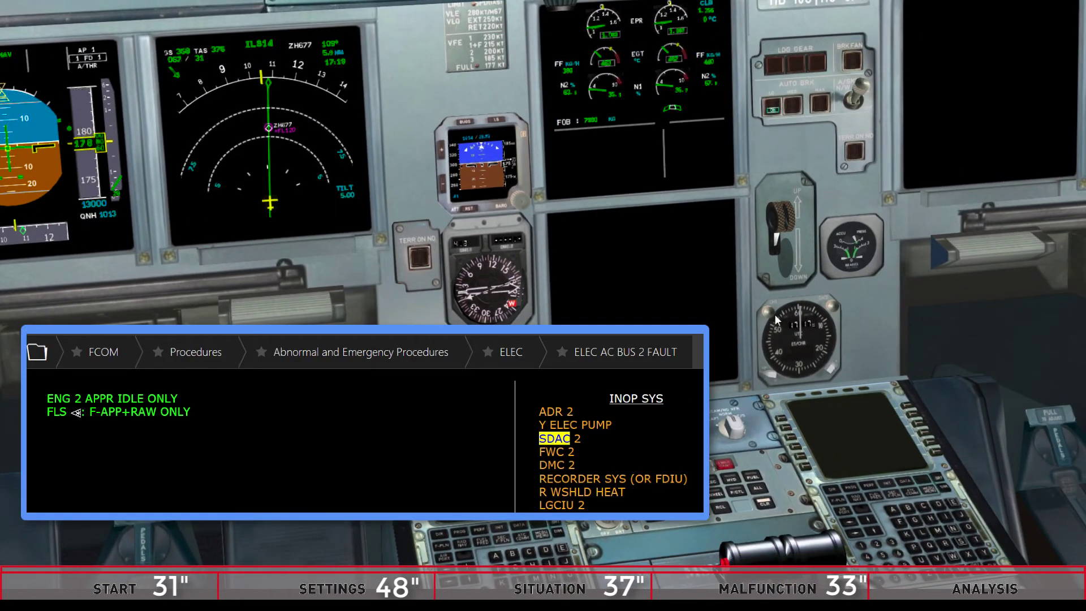
# Zoom the camera toward the centre panel using the toolbar magnifier.
pyautogui.click(843, 557)
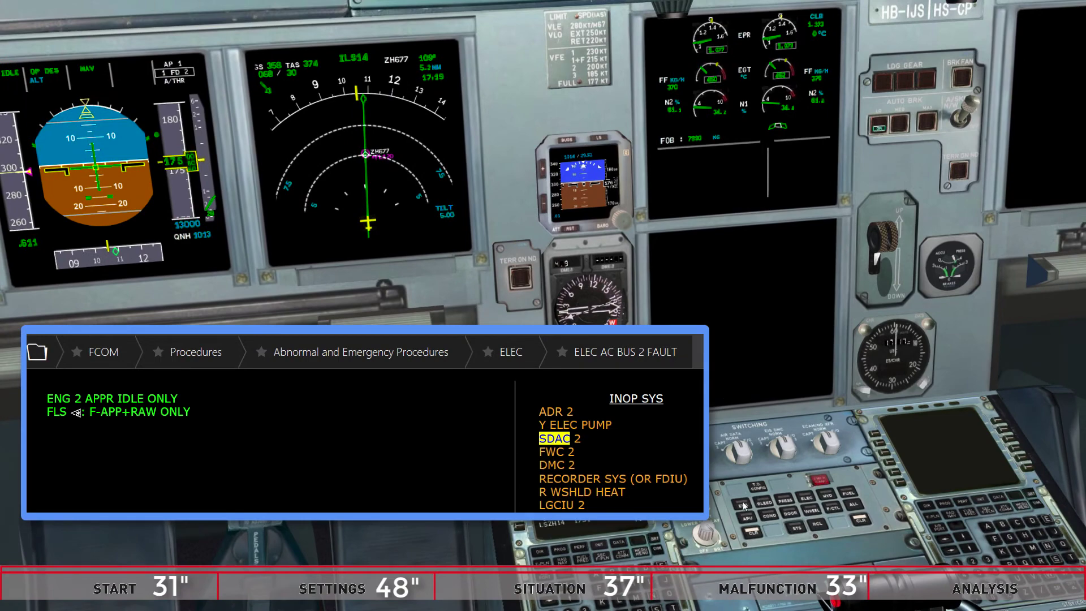
# Step the ECAM through ENG, BLEED, PRESS, F/CTL, WHEEL, DOOR, COND and APU pages, ending on ENG.
pyautogui.click(742, 504)
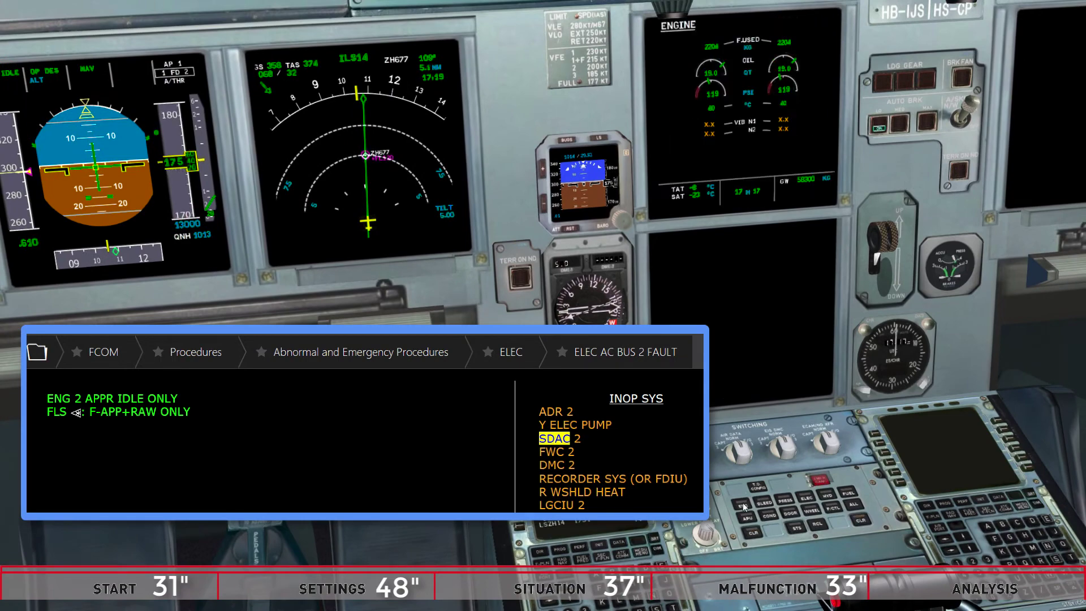
pyautogui.click(764, 503)
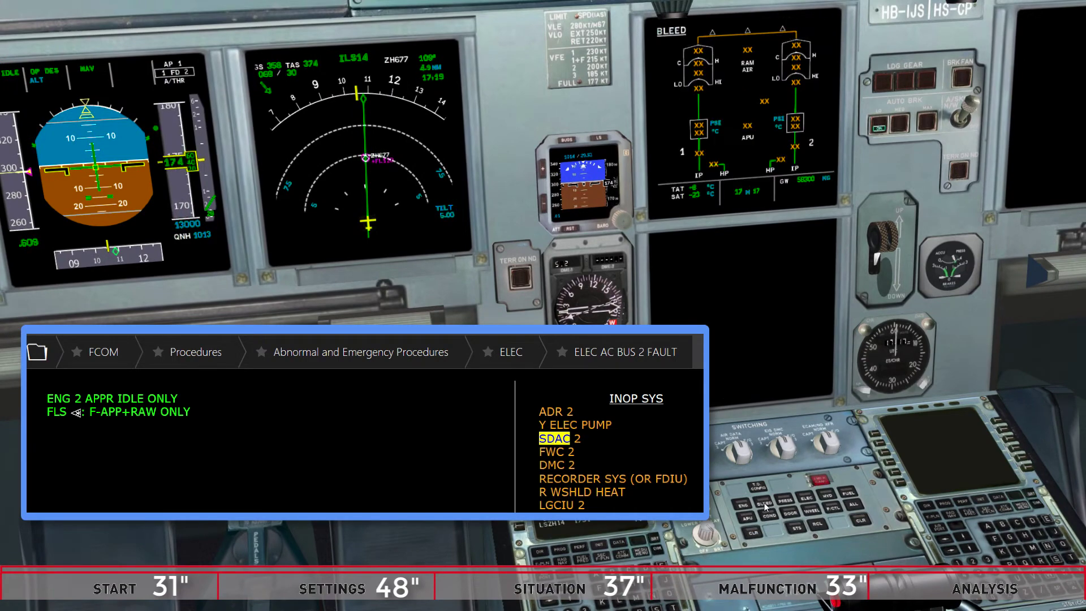
pyautogui.click(785, 500)
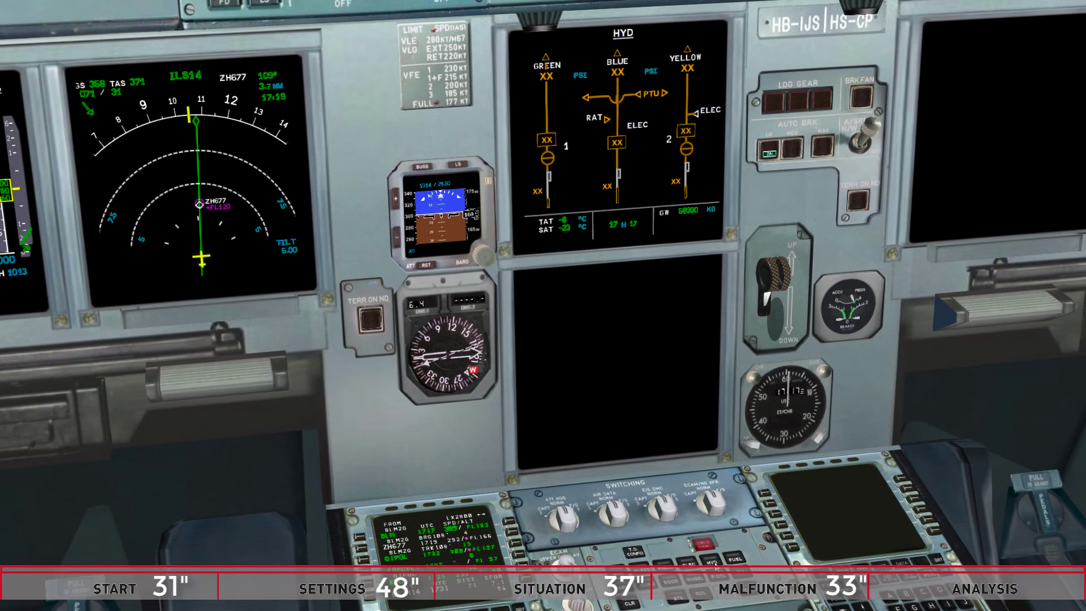
pyautogui.click(736, 560)
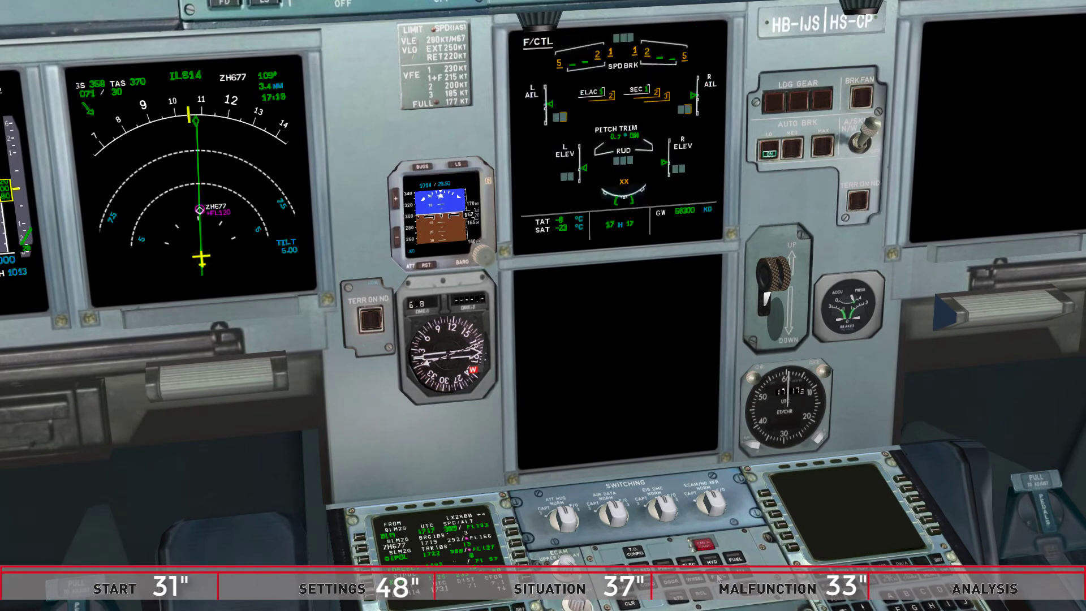
pyautogui.click(698, 581)
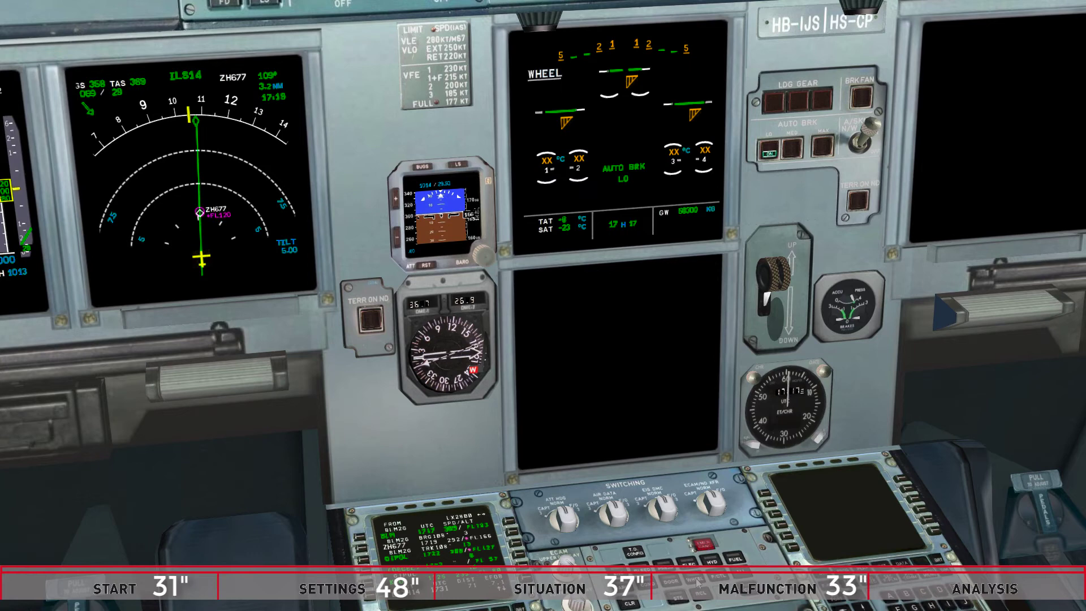
pyautogui.click(673, 583)
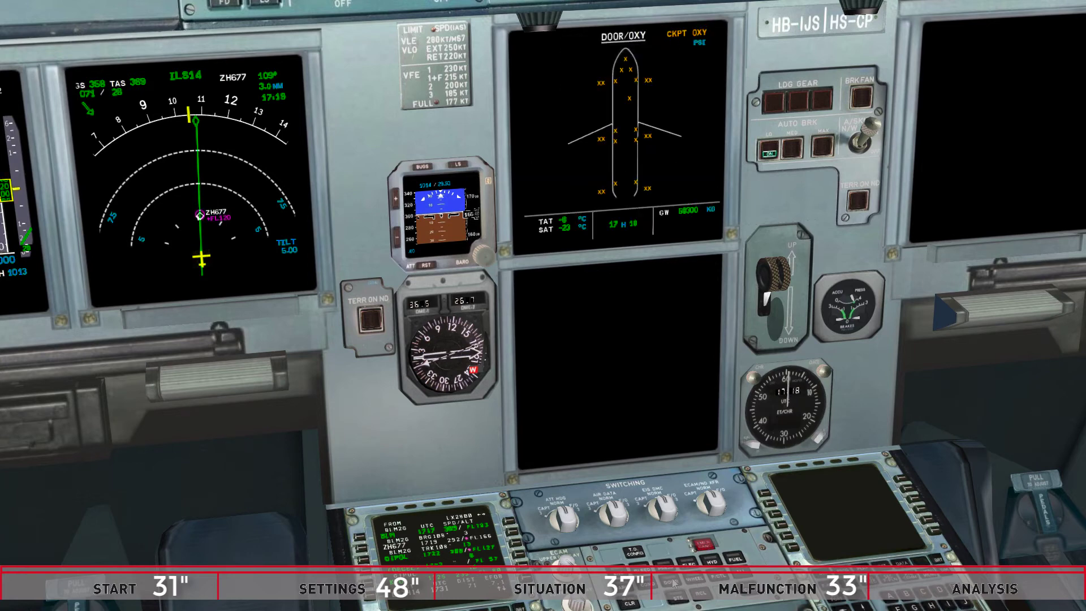
pyautogui.click(673, 583)
pyautogui.click(642, 586)
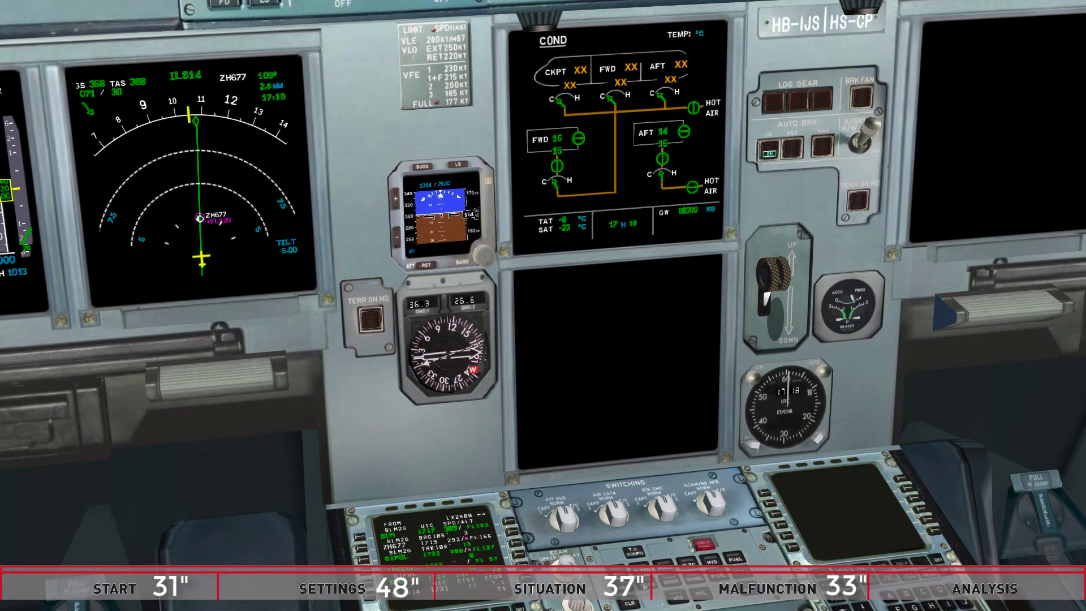
pyautogui.click(622, 587)
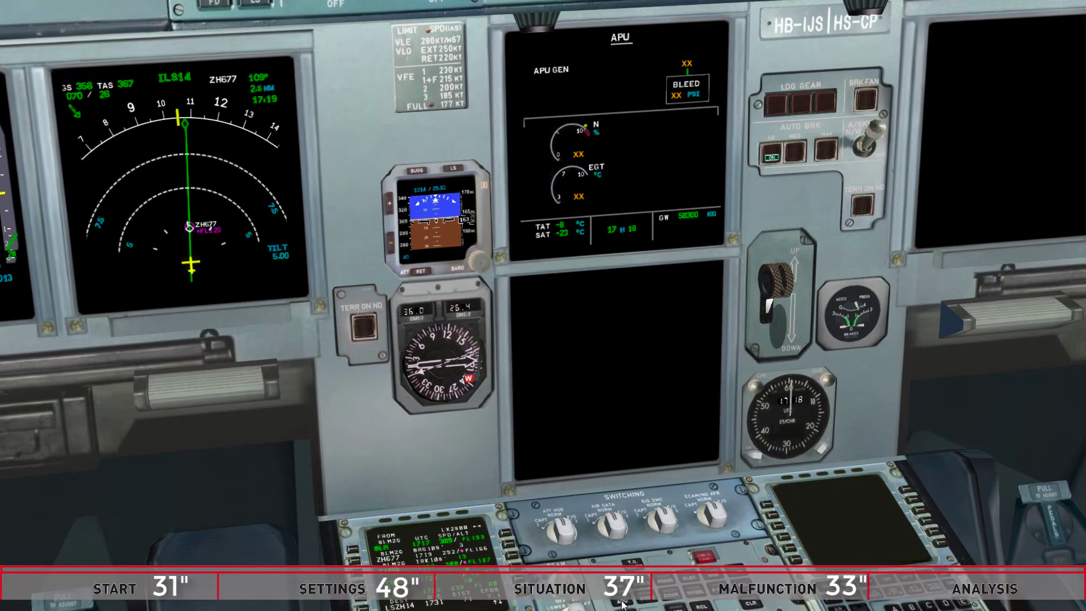
pyautogui.click(616, 566)
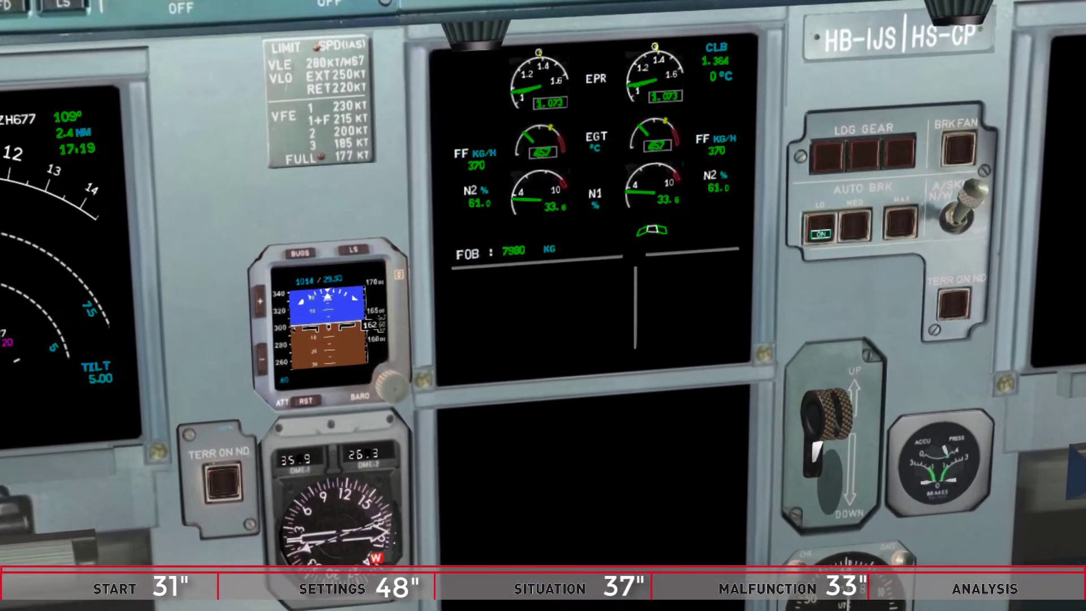